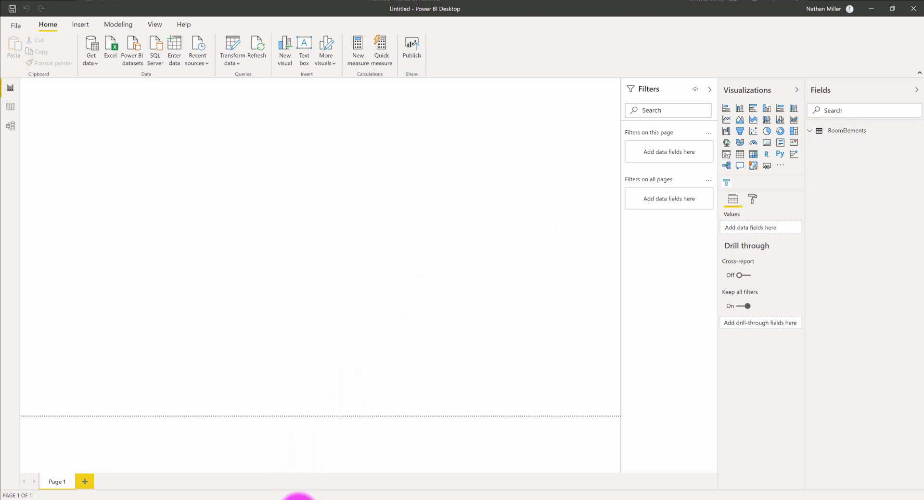
# - Inspect the Small Conference room's properties on the Revit office floor plan, then return to Power BI
pyautogui.click(298, 496)
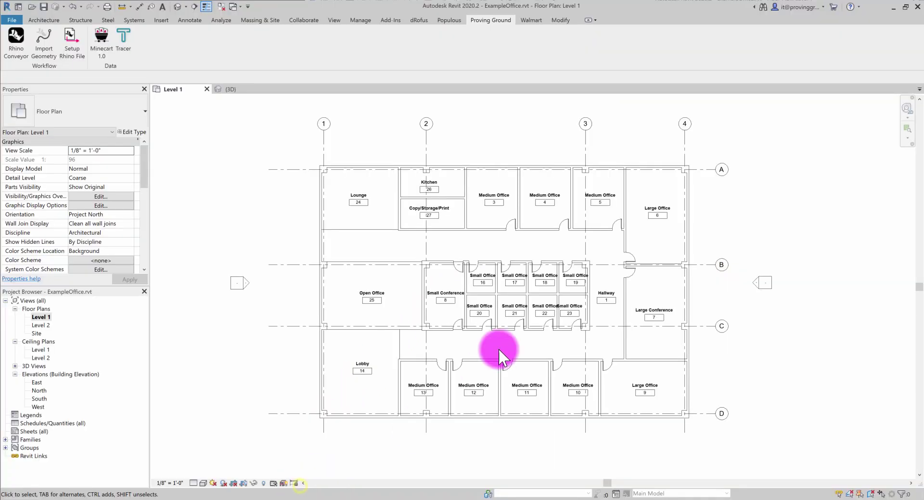
pyautogui.scroll(-3, 508, 259)
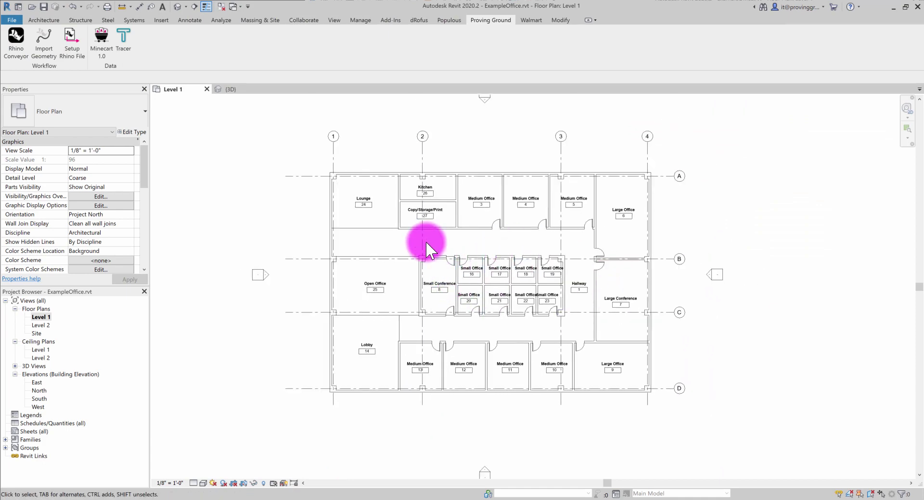
pyautogui.scroll(1, 426, 240)
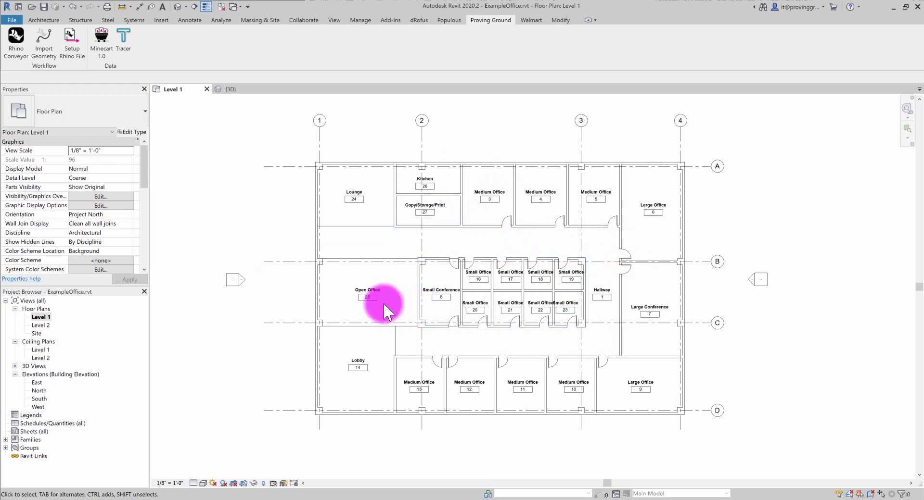
pyautogui.click(452, 304)
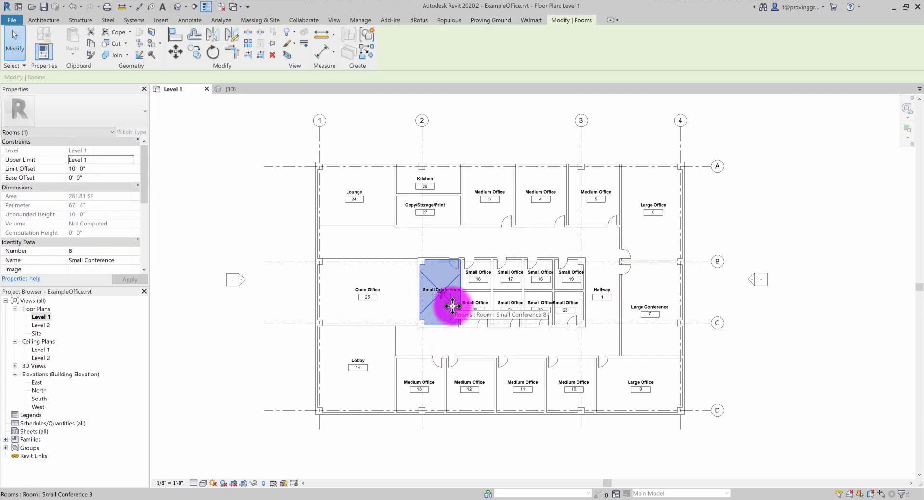
pyautogui.moveTo(146, 183); pyautogui.dragTo(141, 229)
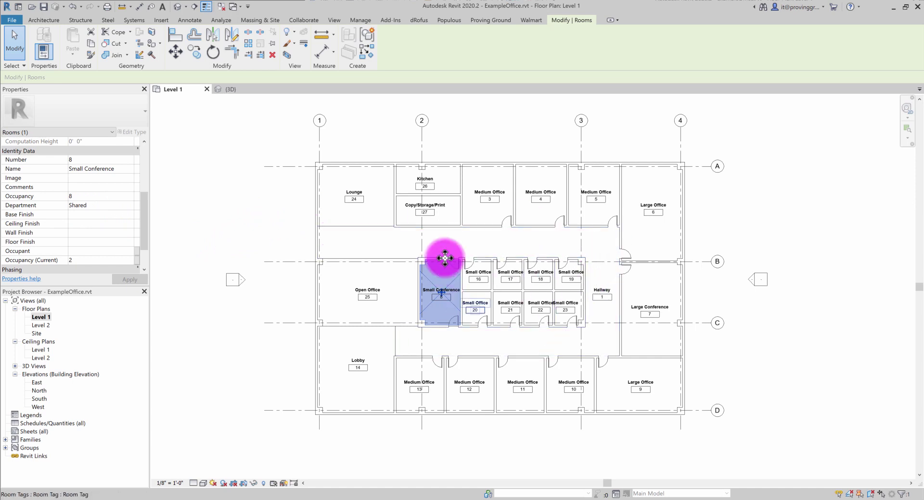
pyautogui.click(469, 240)
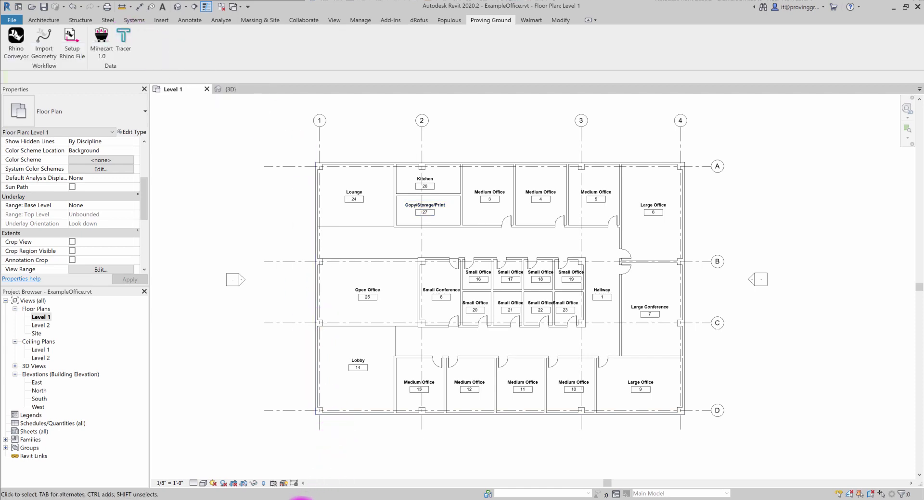
pyautogui.moveTo(310, 496)
pyautogui.click(318, 464)
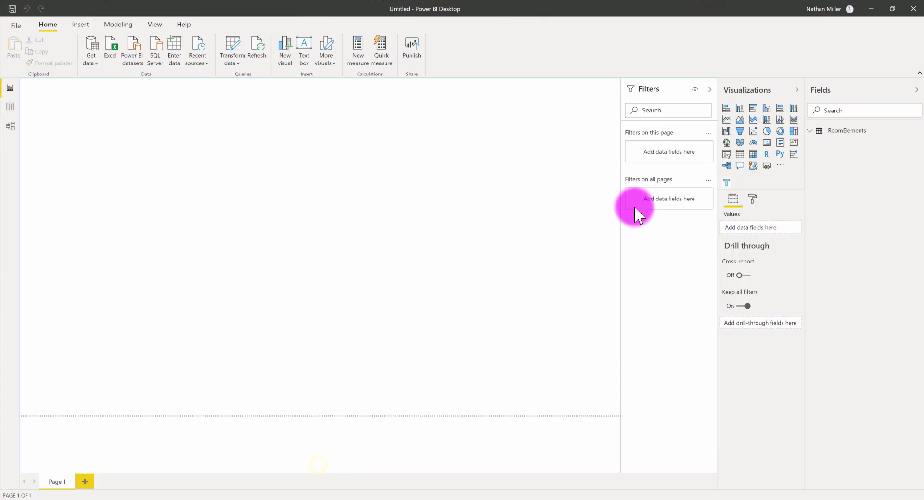
# - Add a new Tracer visual and enlarge it across the left half of the page
pyautogui.click(726, 185)
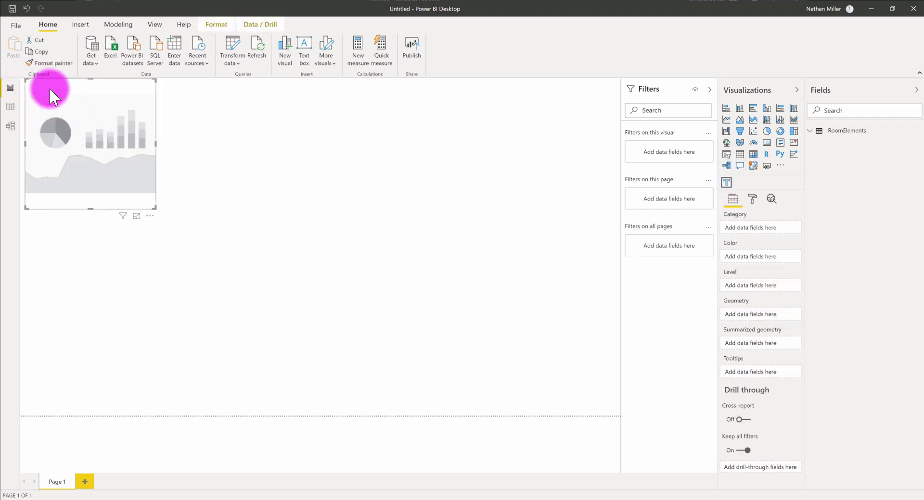
pyautogui.moveTo(45, 86); pyautogui.dragTo(241, 110)
pyautogui.moveTo(348, 230); pyautogui.dragTo(563, 356)
pyautogui.moveTo(461, 298); pyautogui.dragTo(406, 295)
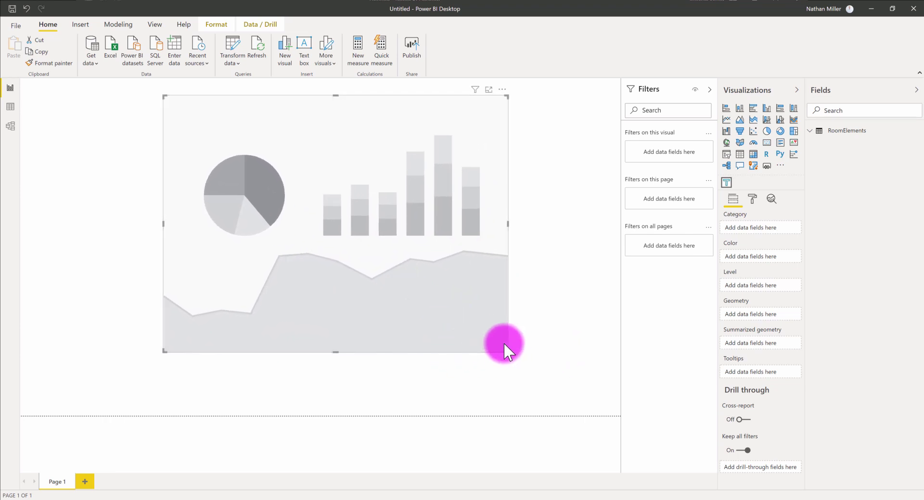
pyautogui.moveTo(507, 352); pyautogui.dragTo(512, 357)
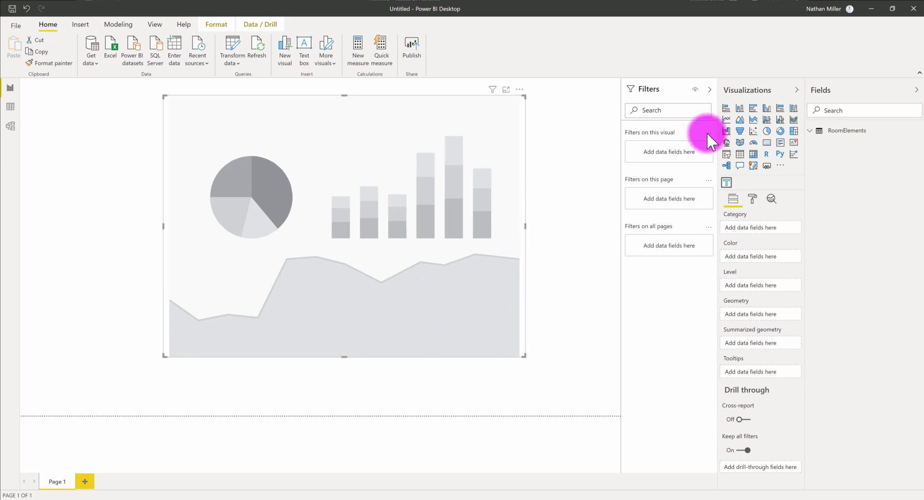
# - Put RoomElements' Element Location into both the Geometry and Summarized geometry wells
pyautogui.click(811, 132)
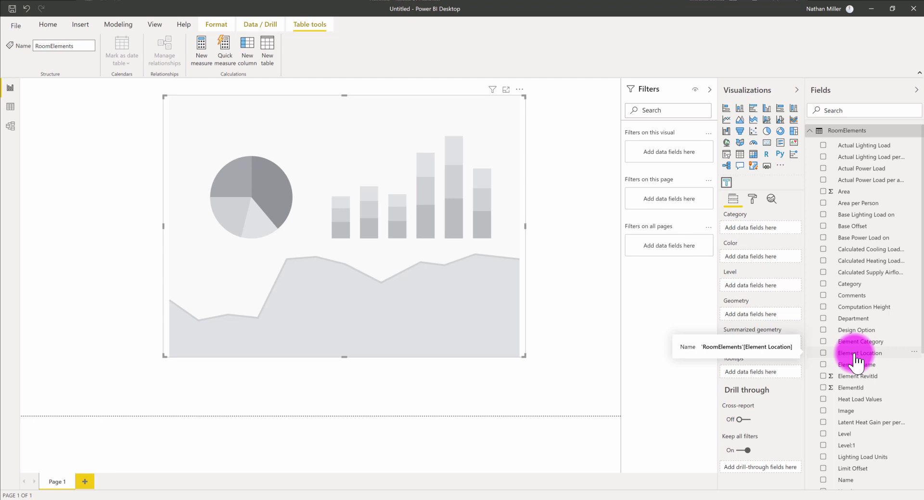
pyautogui.moveTo(858, 357); pyautogui.dragTo(764, 318)
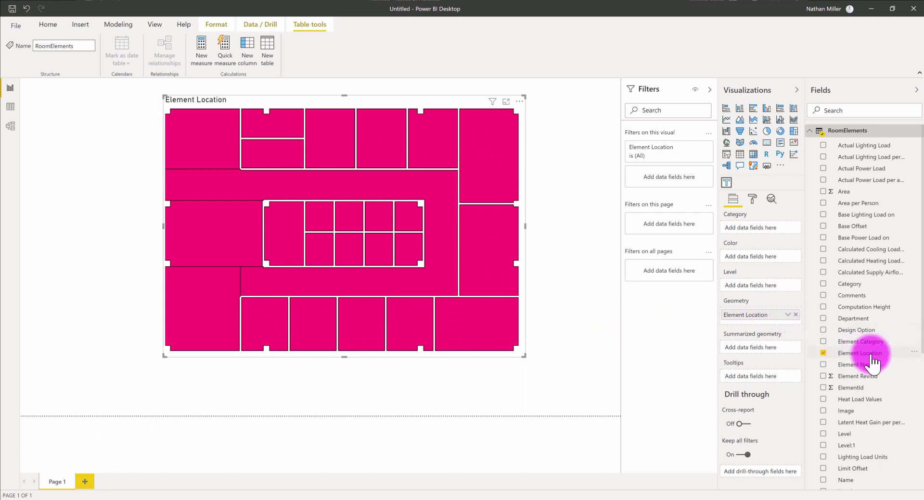
pyautogui.moveTo(875, 356); pyautogui.dragTo(778, 350)
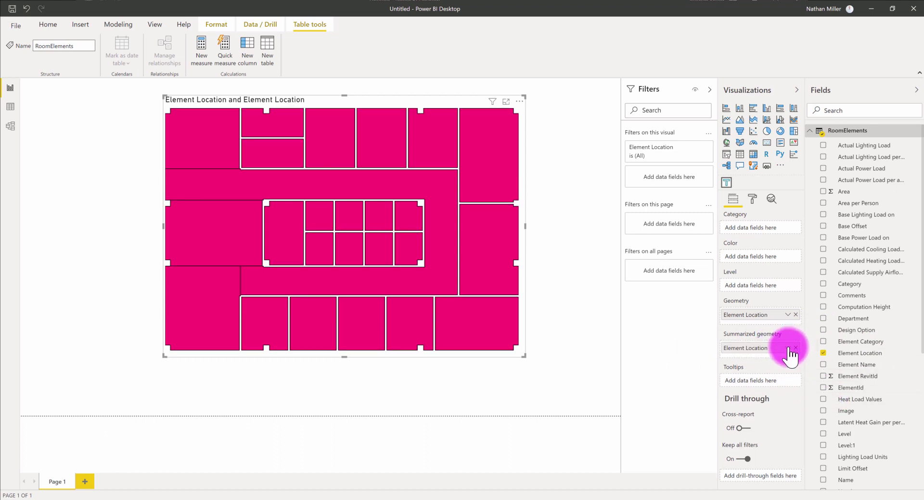
# - Change the summarized geometry aggregation to First, giving First Element Location
pyautogui.click(788, 347)
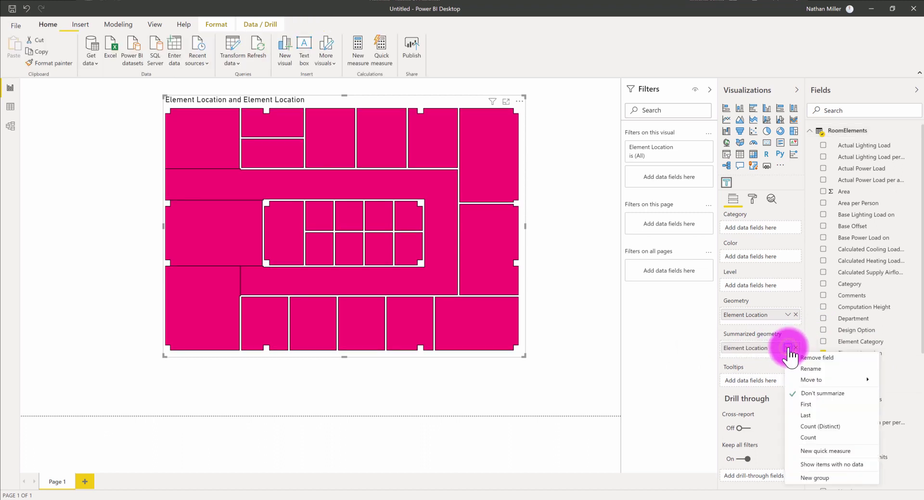
pyautogui.click(813, 404)
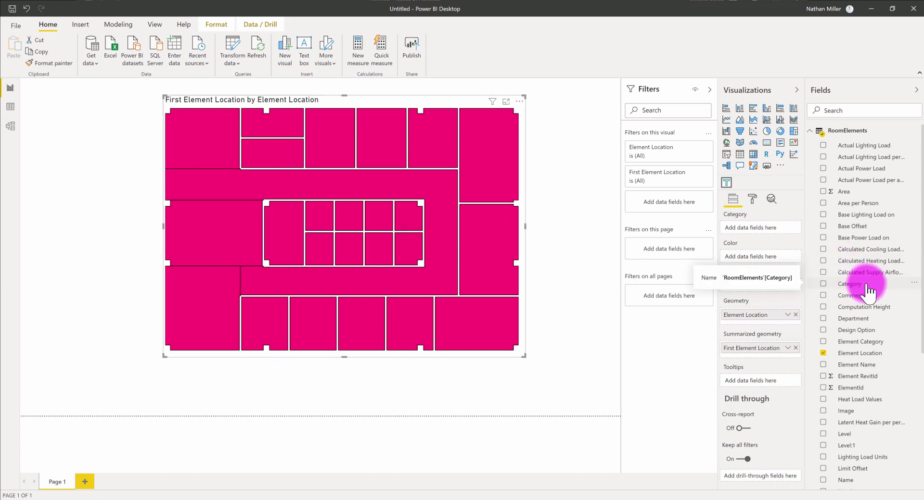
# - Add Name as the category to colour rooms, checking tooltips like Large Office and Medium Office
pyautogui.scroll(-2, 882, 368)
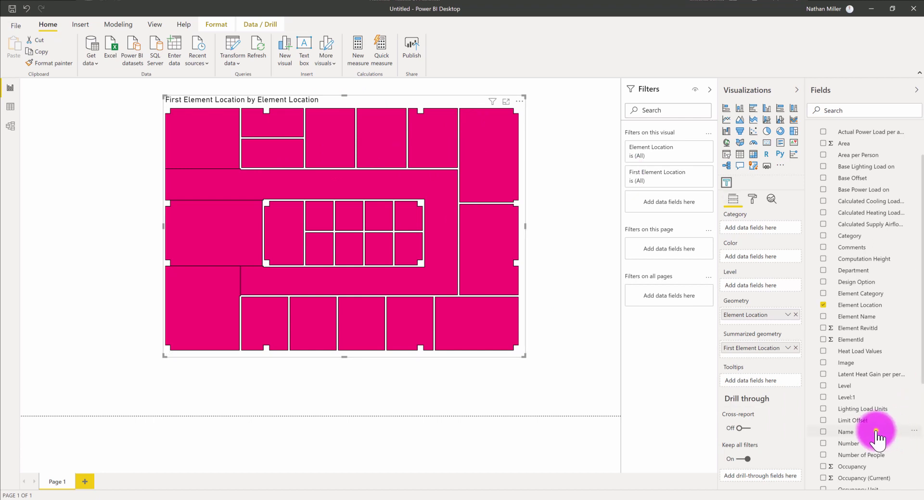
pyautogui.moveTo(876, 432); pyautogui.dragTo(759, 236)
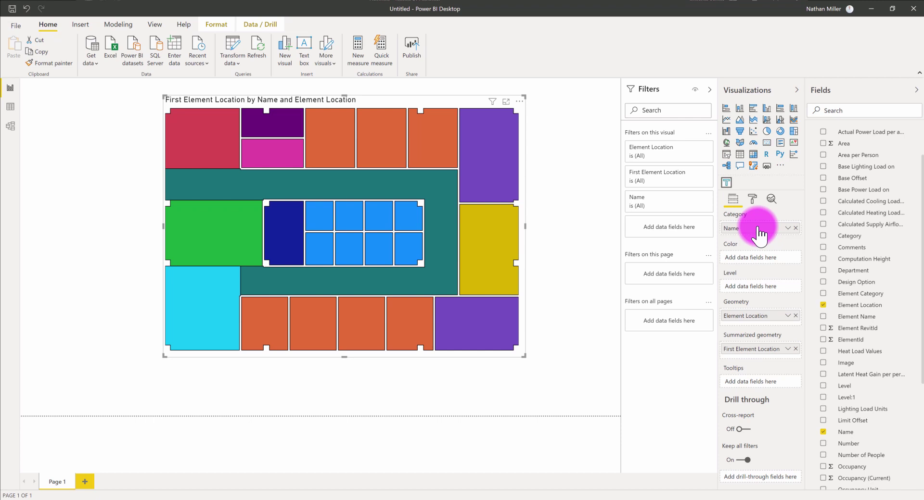
pyautogui.moveTo(481, 163)
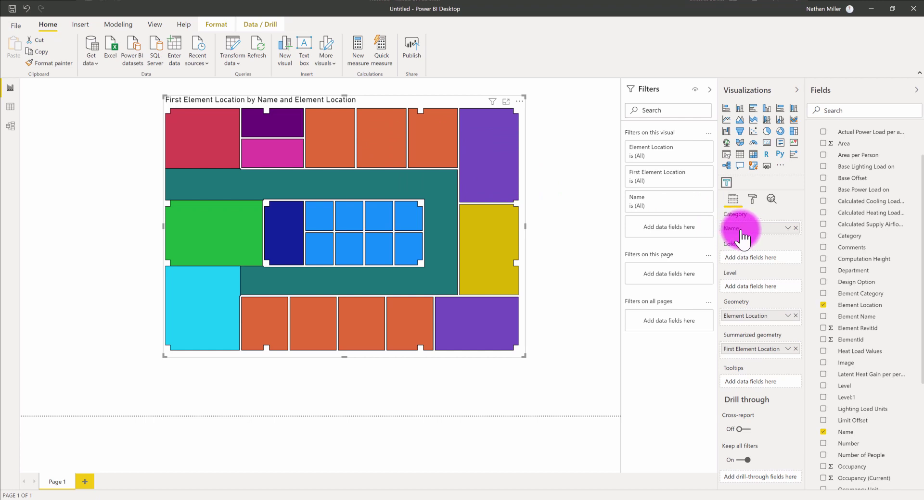
pyautogui.moveTo(434, 156)
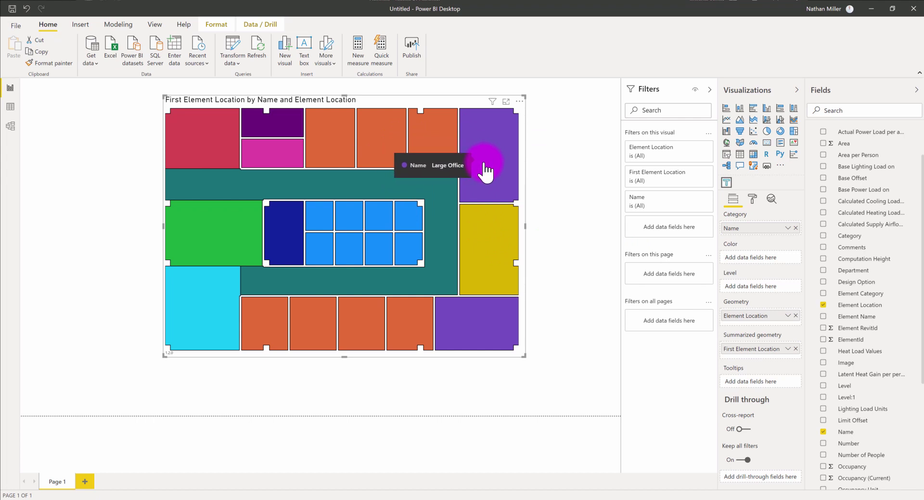
pyautogui.moveTo(464, 329)
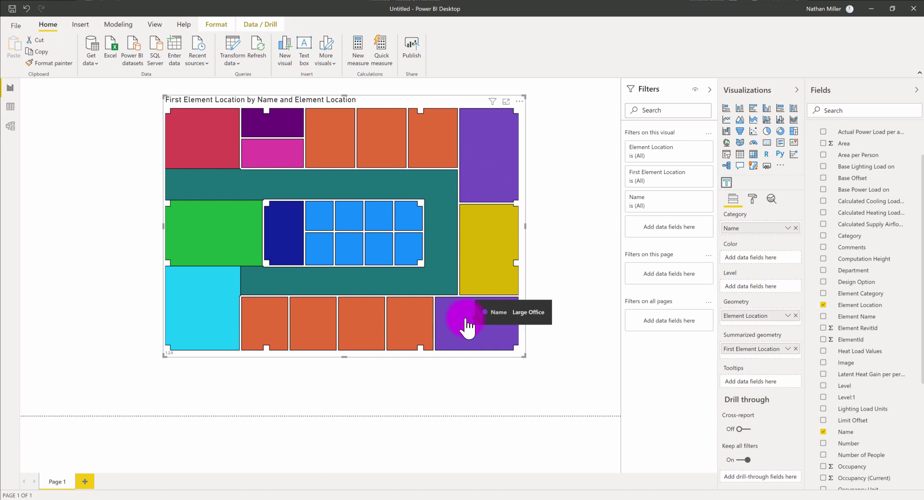
pyautogui.moveTo(340, 327)
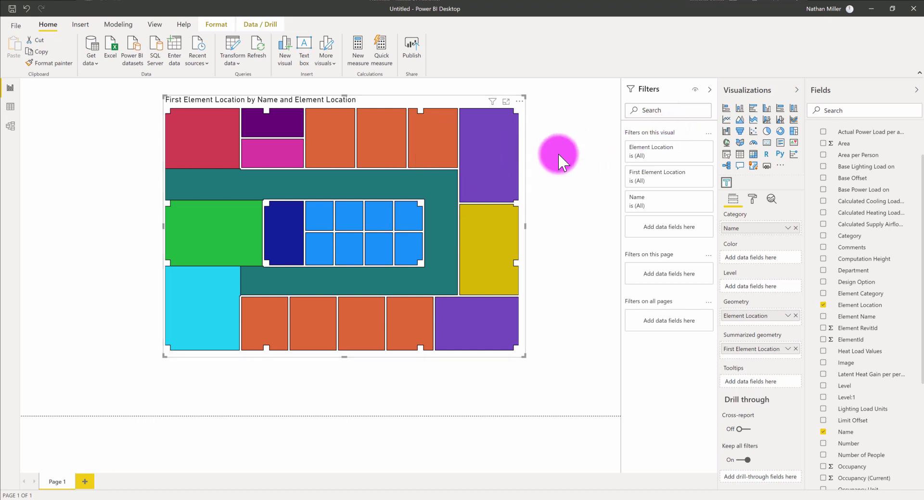
pyautogui.click(751, 200)
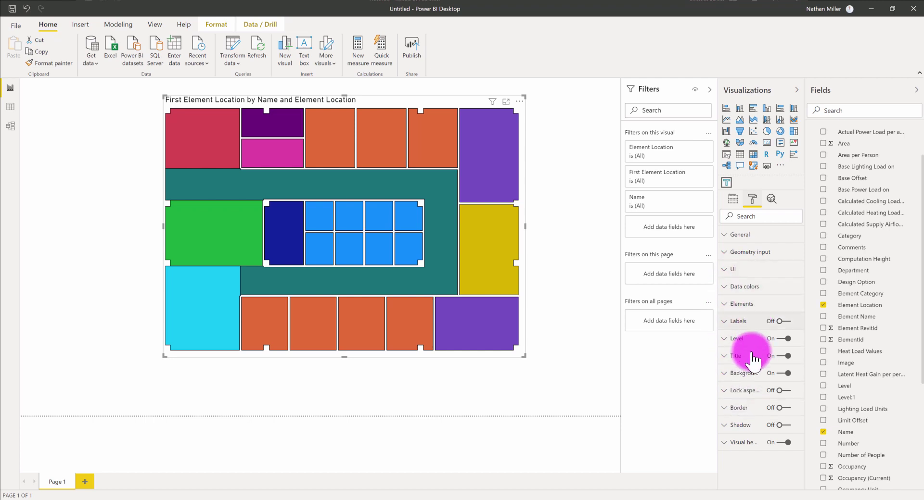
pyautogui.click(725, 288)
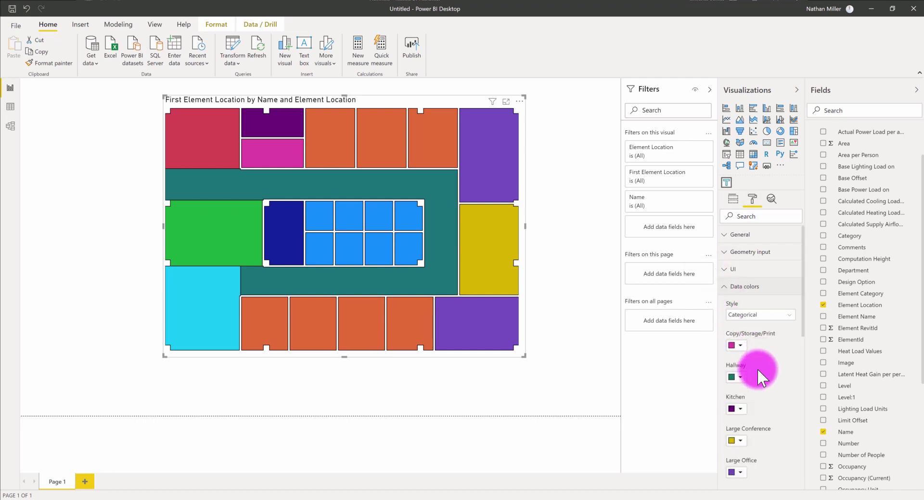
pyautogui.scroll(-4, 758, 369)
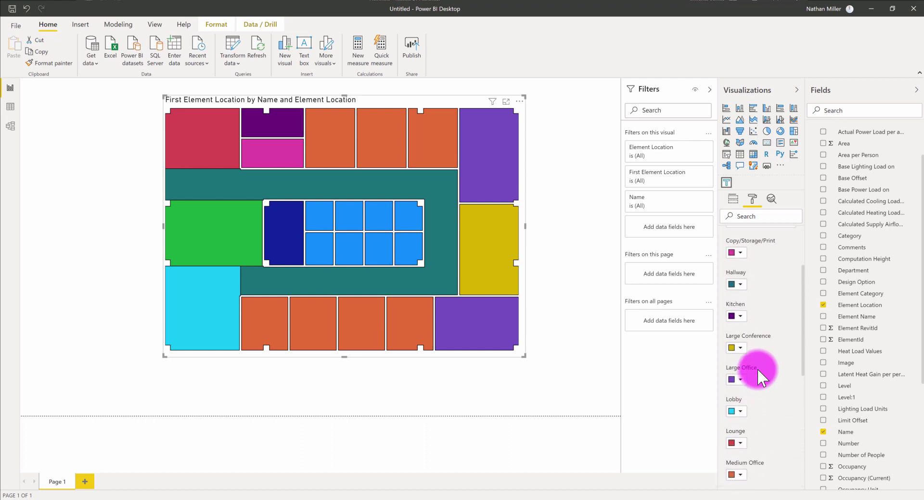
pyautogui.scroll(4, 757, 368)
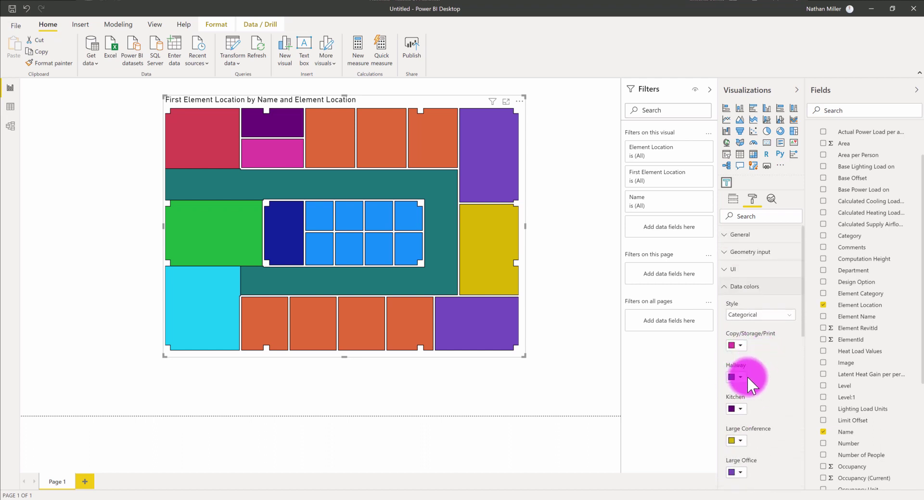
pyautogui.moveTo(399, 318)
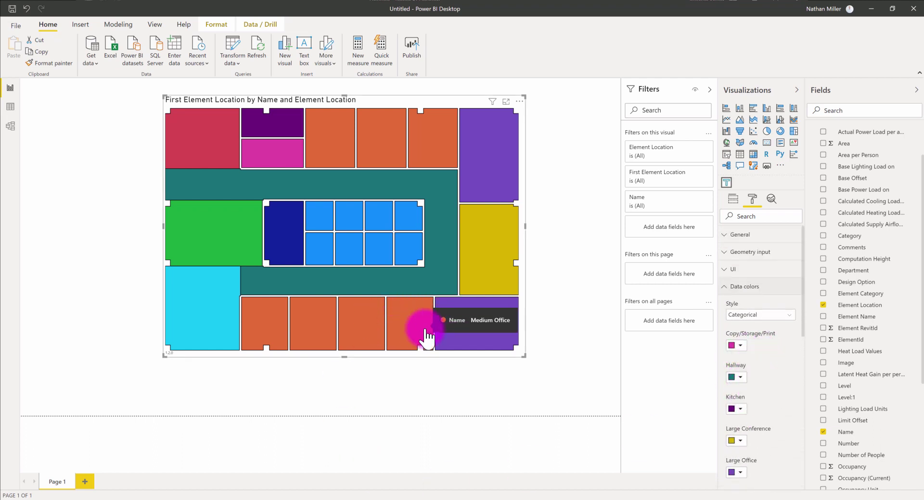
pyautogui.scroll(-2, 760, 358)
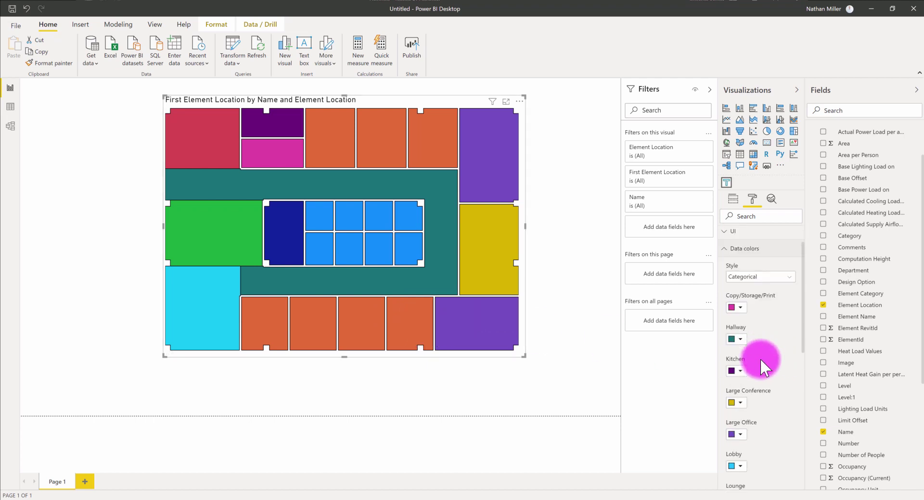
pyautogui.click(740, 298)
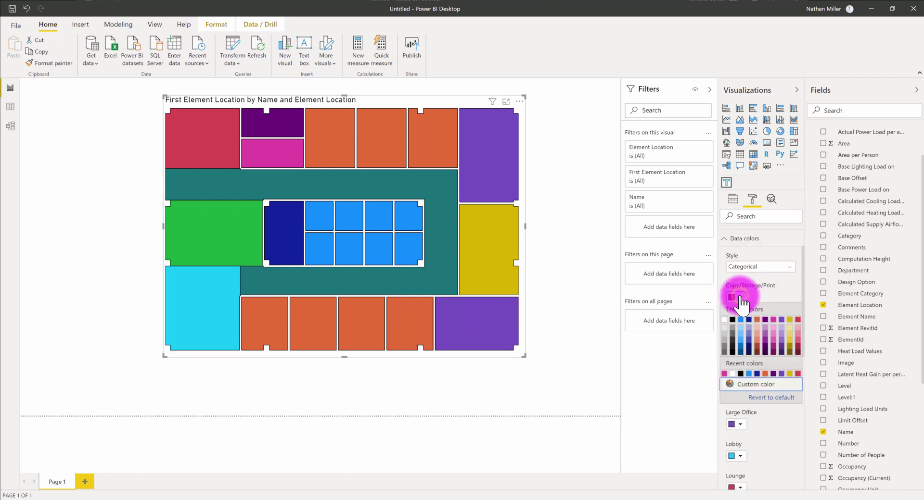
pyautogui.click(740, 298)
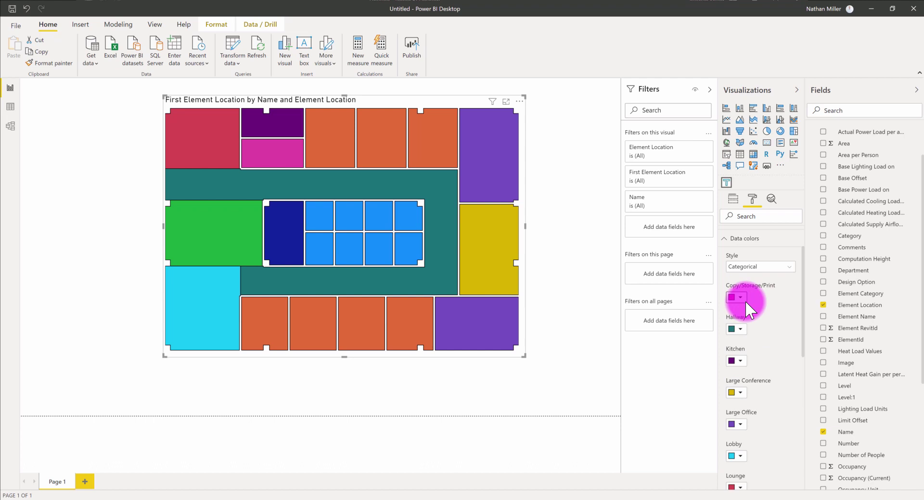
pyautogui.click(550, 175)
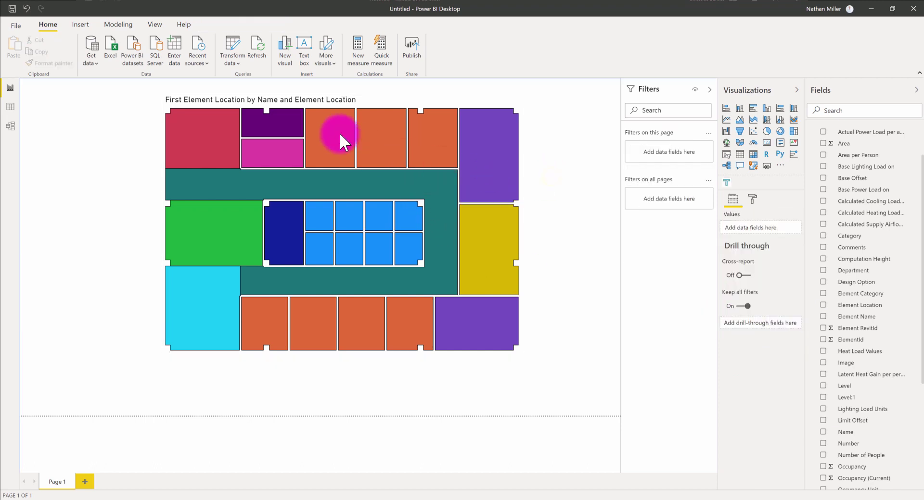
# - Apply the Classic report theme after trying City park, and select the floor-plan map
pyautogui.click(155, 24)
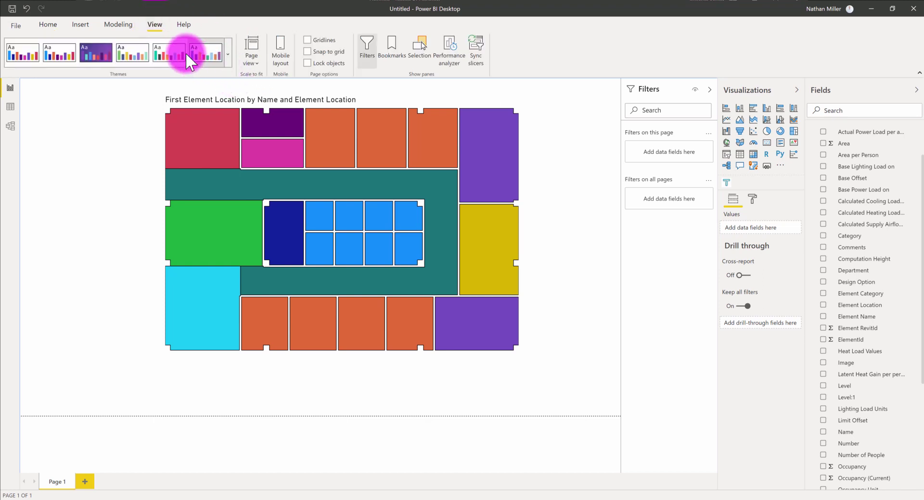
pyautogui.click(118, 50)
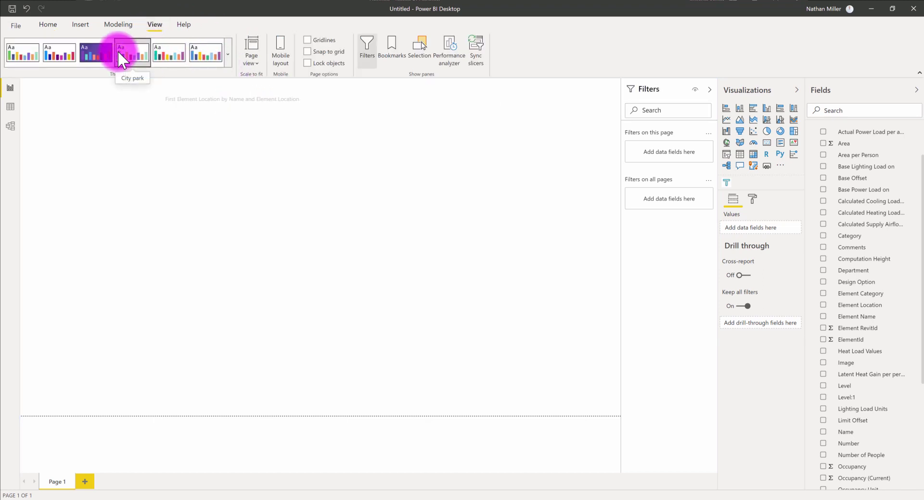
pyautogui.click(160, 53)
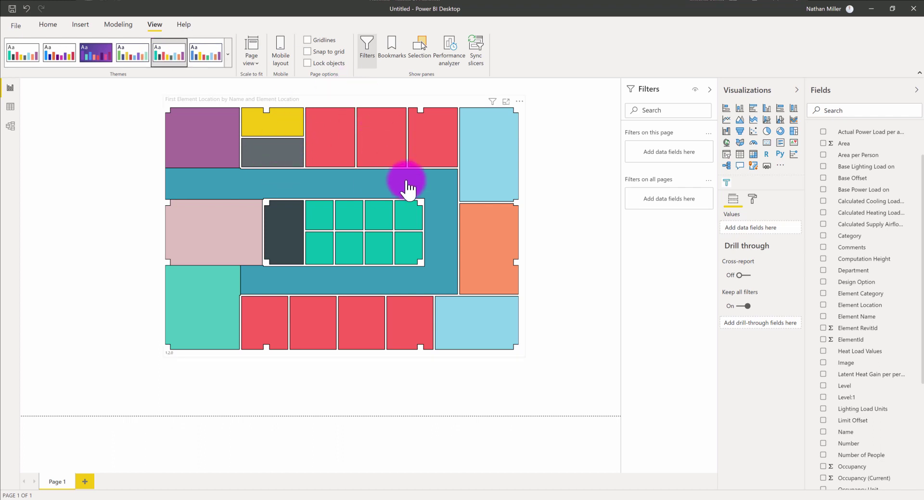
pyautogui.click(470, 99)
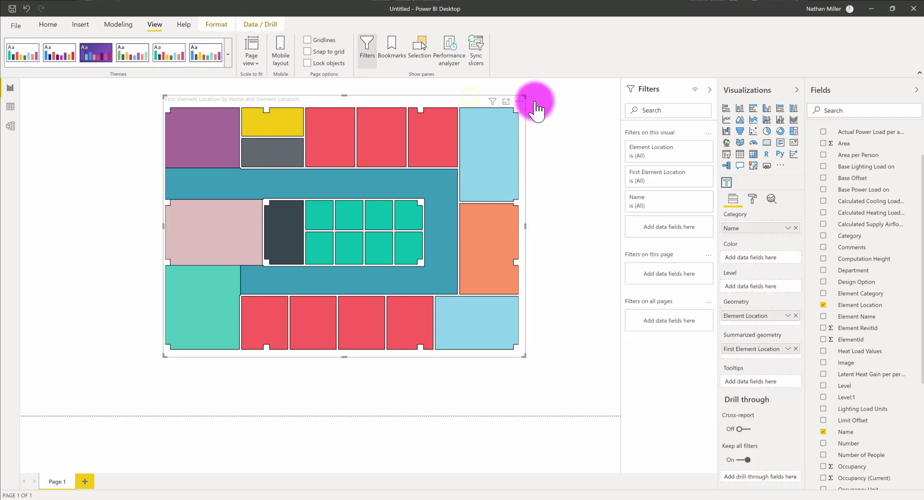
# - Turn on room-name labels in the map's Format settings
pyautogui.click(752, 199)
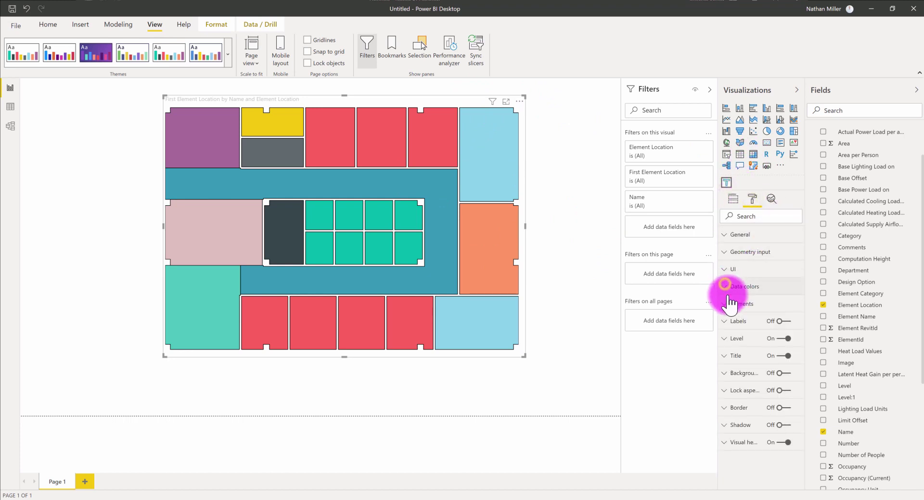
pyautogui.click(725, 285)
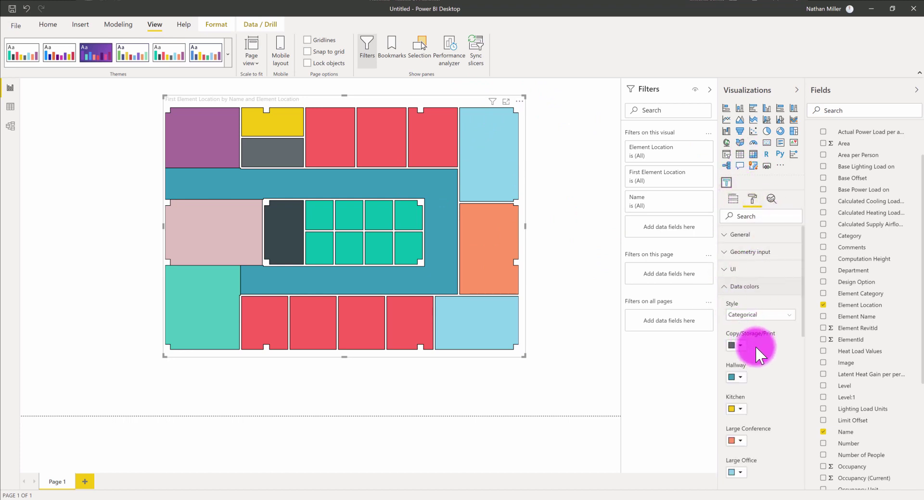
pyautogui.scroll(-1, 755, 346)
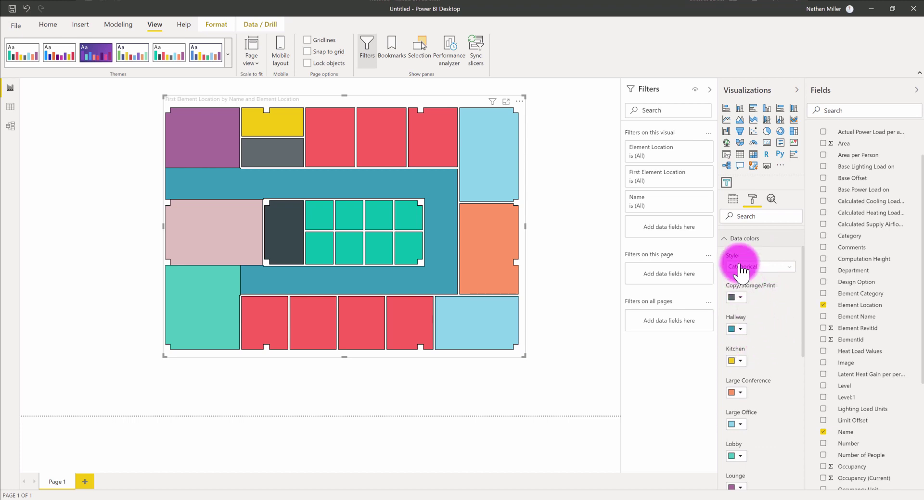
pyautogui.click(724, 238)
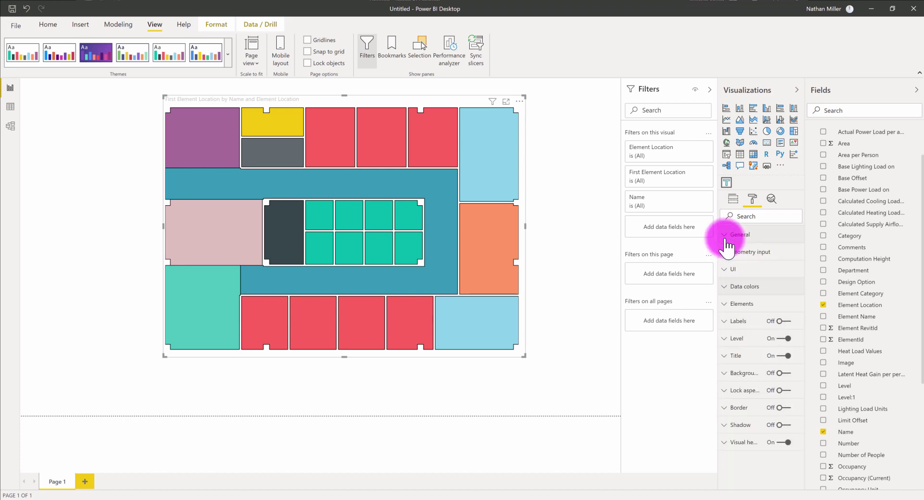
pyautogui.click(727, 322)
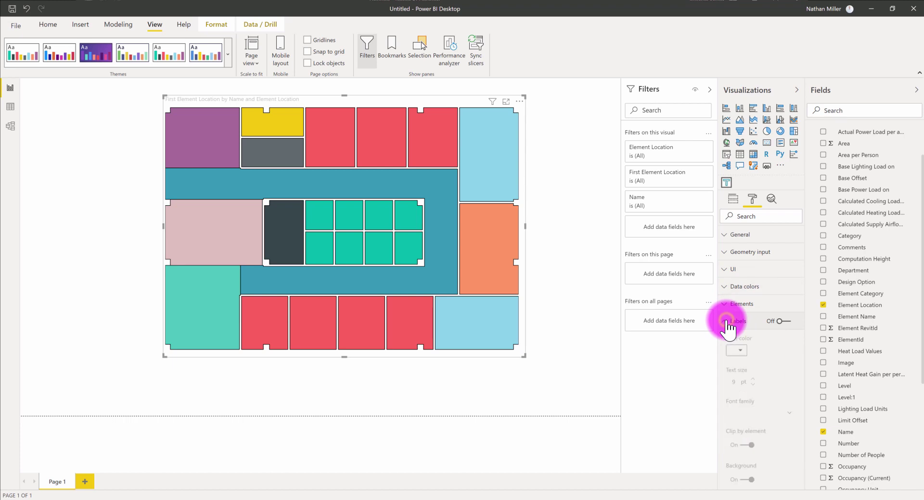
pyautogui.click(782, 323)
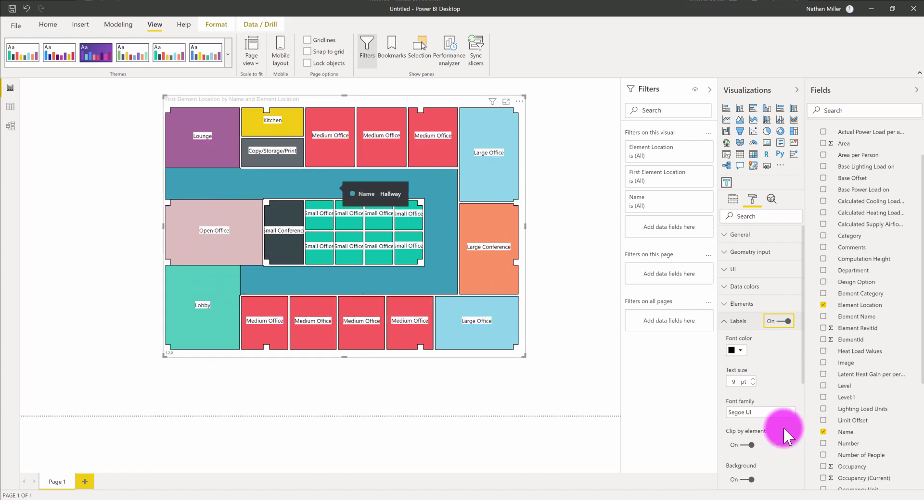
# - Make the room labels white with 10 pt text size
pyautogui.scroll(-1, 780, 422)
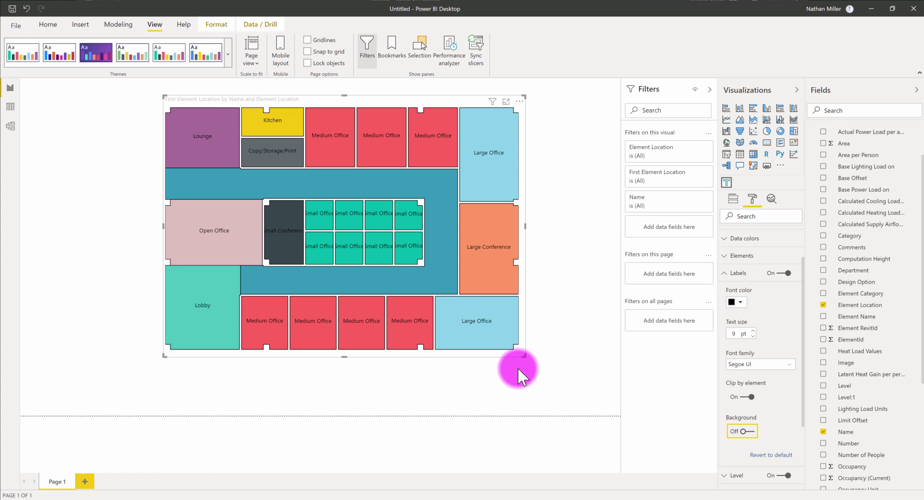
pyautogui.click(739, 304)
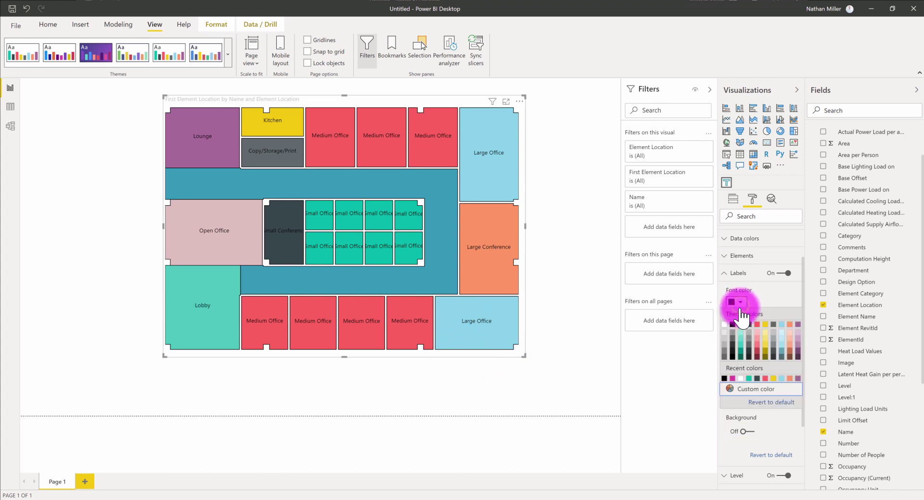
pyautogui.click(723, 325)
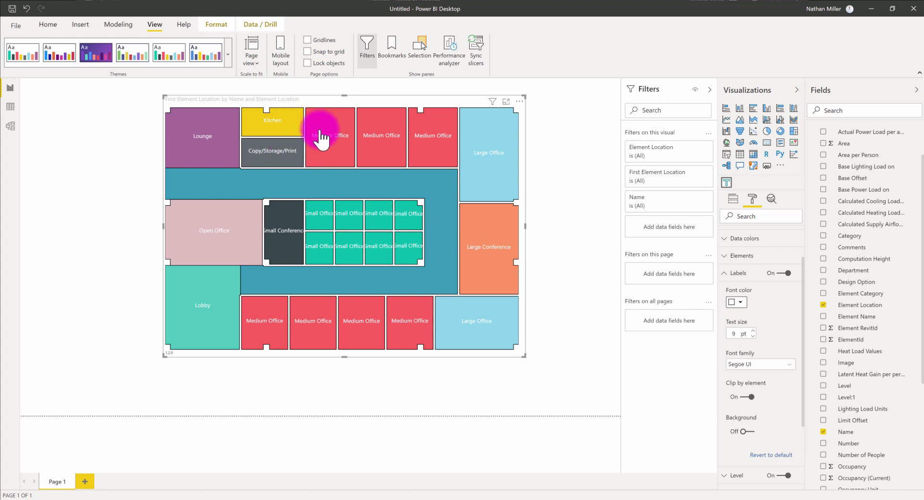
pyautogui.moveTo(354, 159)
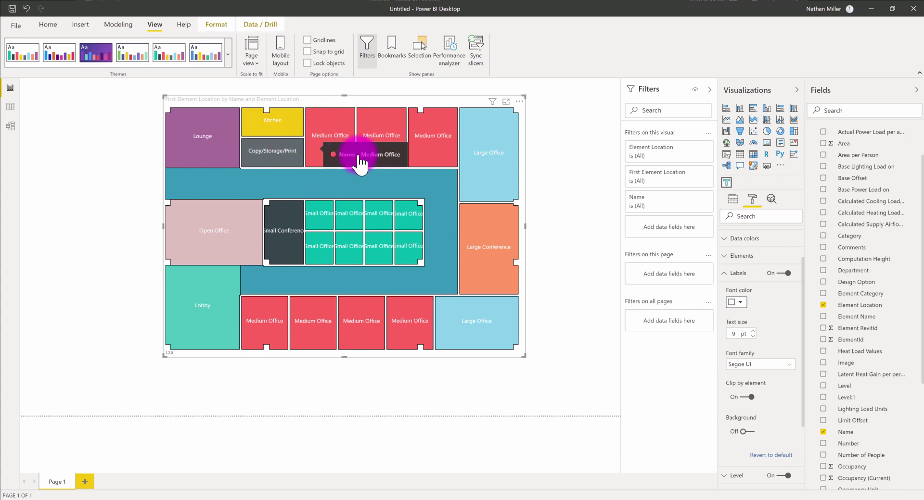
pyautogui.click(753, 330)
pyautogui.click(753, 330)
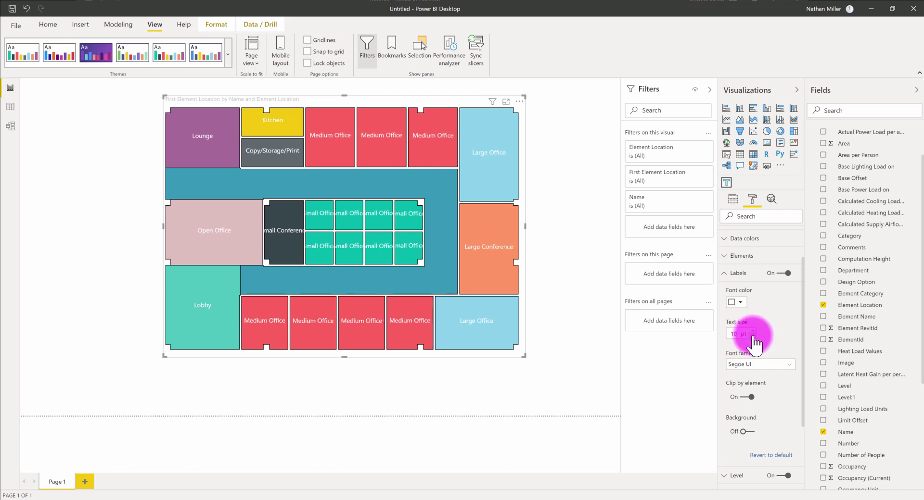
pyautogui.scroll(-2, 768, 428)
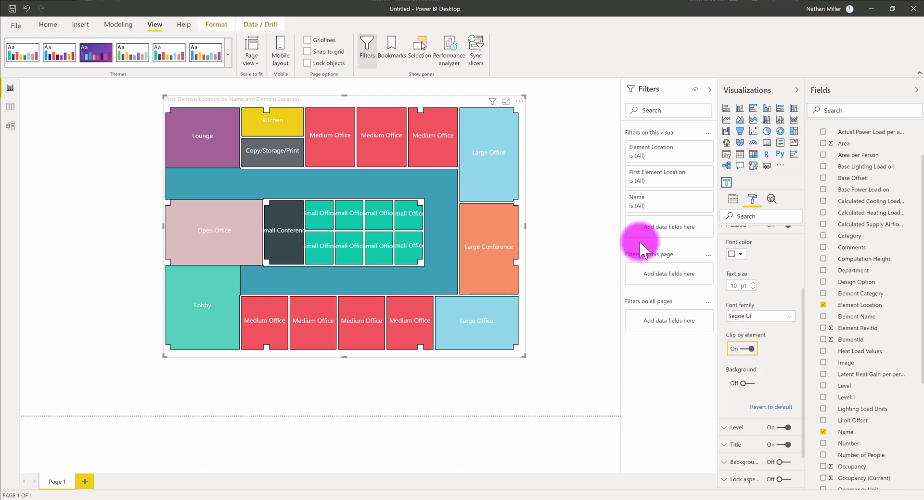
# - In the map's Elements settings, toggle Draw polygon edges off and back on, testing on the Hallway
pyautogui.scroll(3, 736, 289)
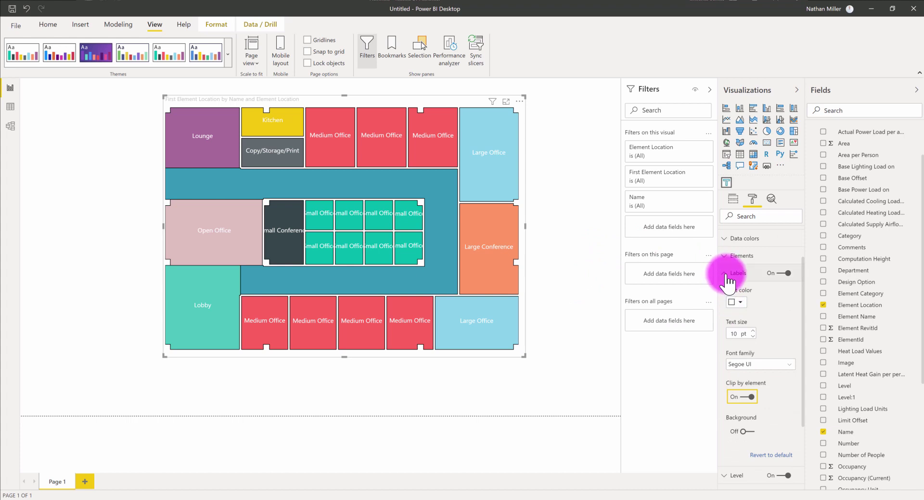
pyautogui.click(726, 273)
pyautogui.click(726, 304)
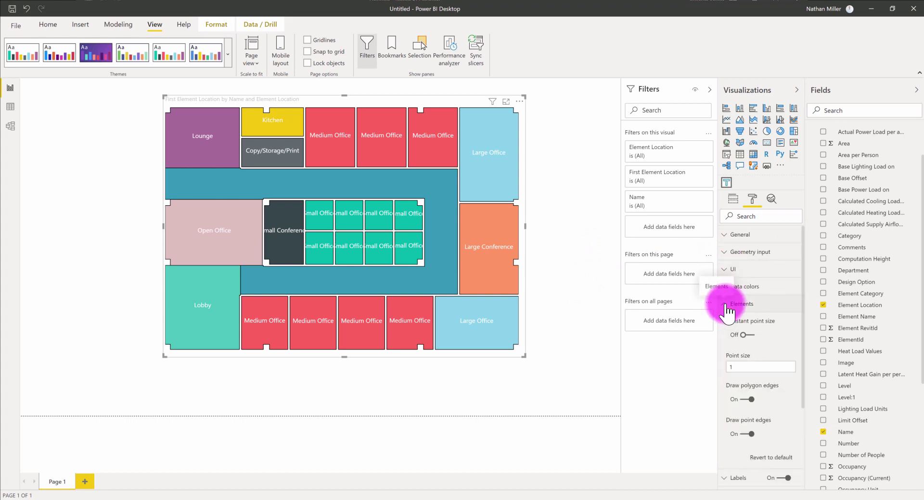
pyautogui.scroll(-1, 765, 366)
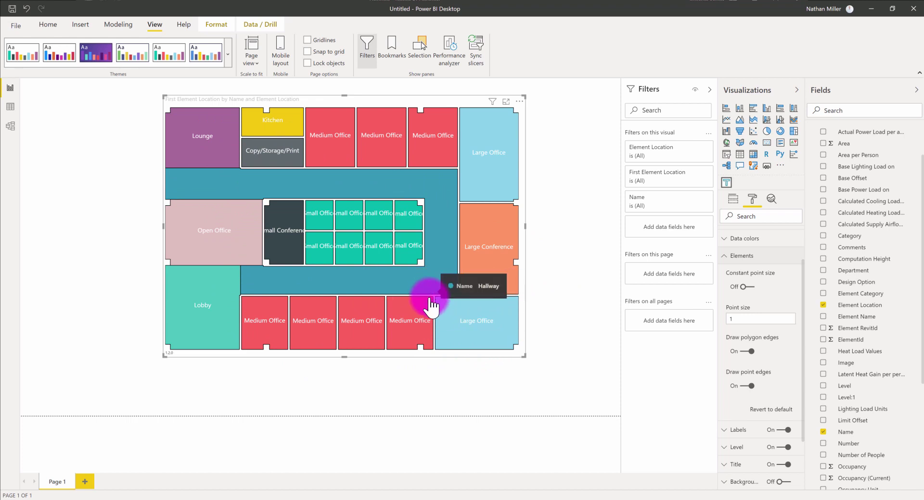
pyautogui.click(750, 352)
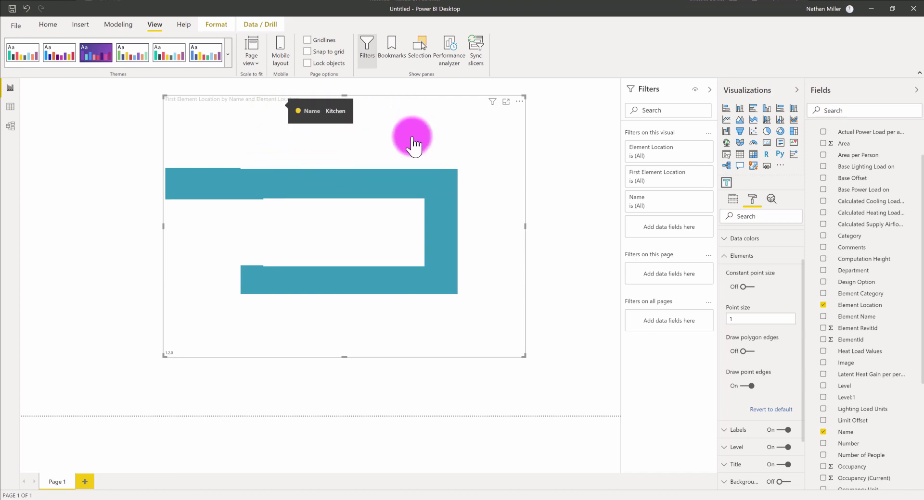
pyautogui.click(370, 190)
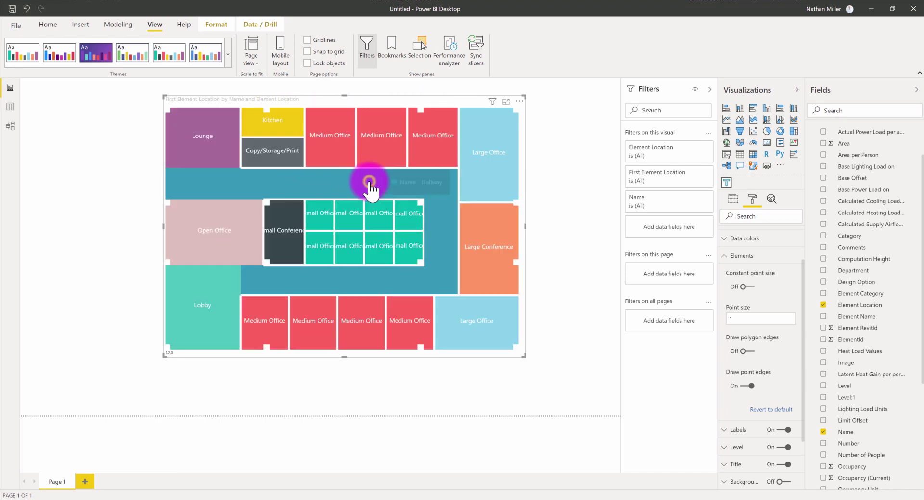
pyautogui.click(751, 352)
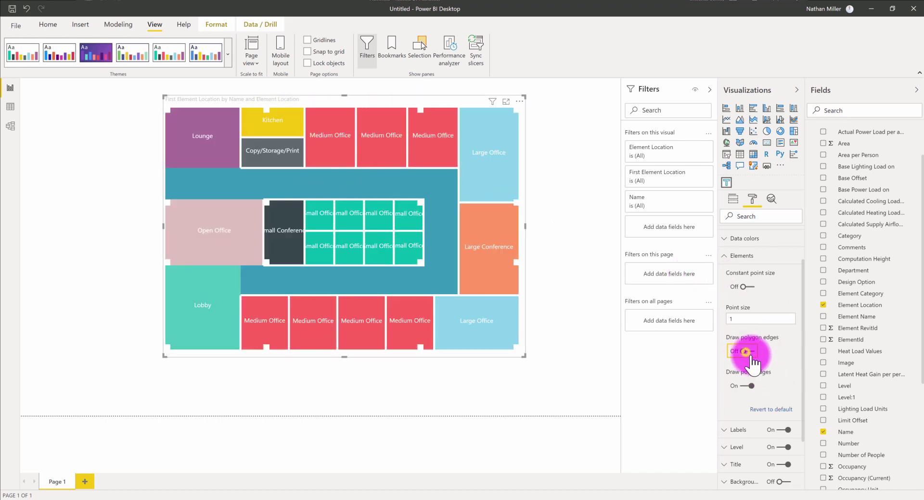
pyautogui.click(362, 181)
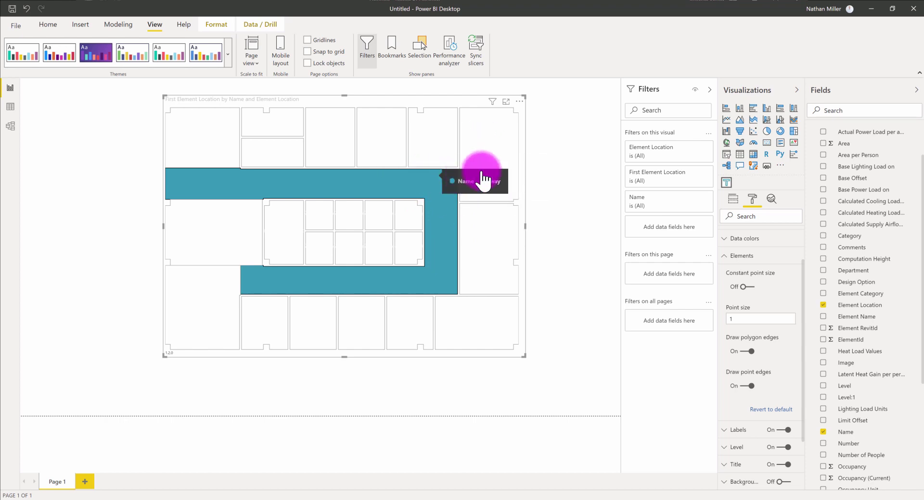
pyautogui.click(435, 182)
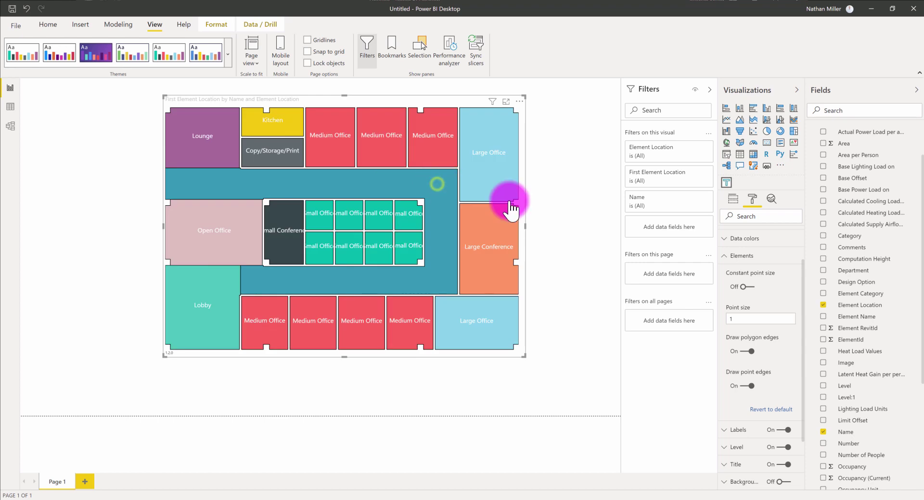
pyautogui.click(752, 355)
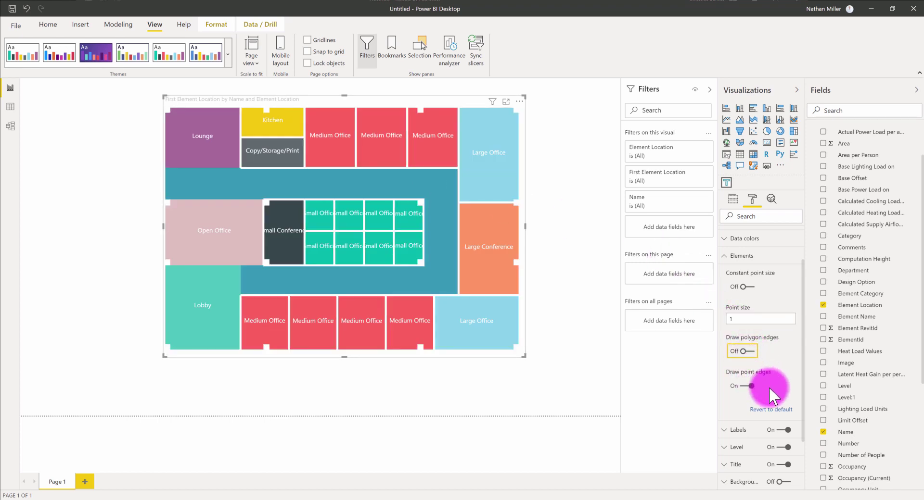
pyautogui.scroll(-3, 757, 363)
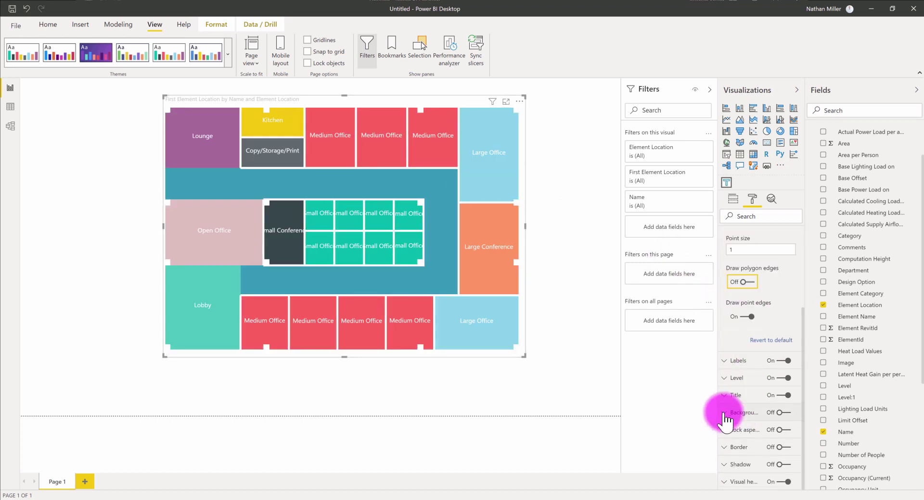
pyautogui.click(783, 412)
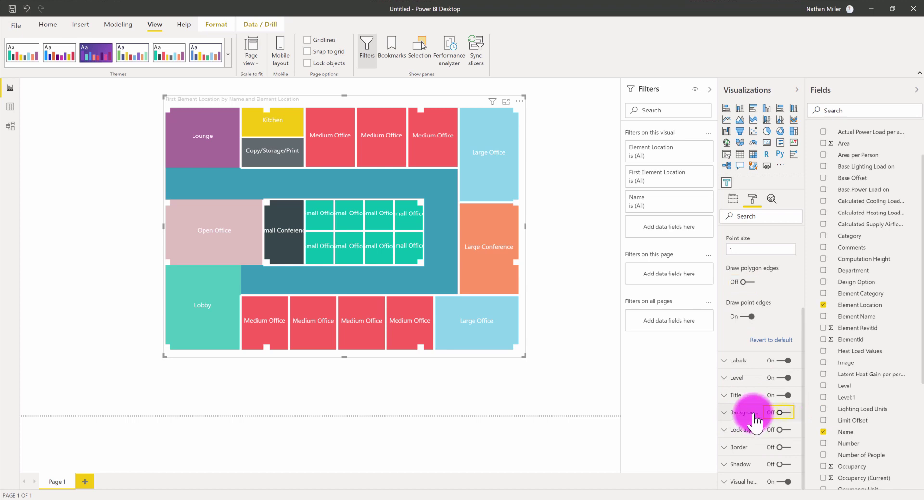
pyautogui.click(732, 439)
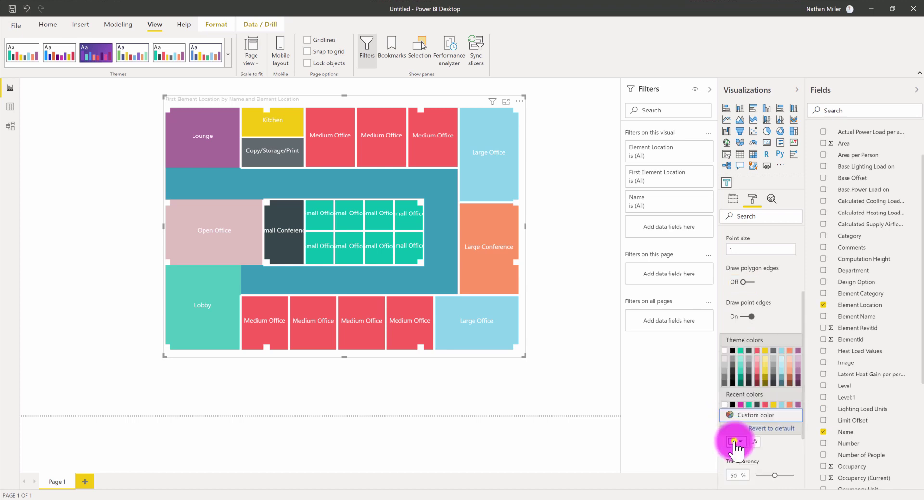
pyautogui.click(725, 365)
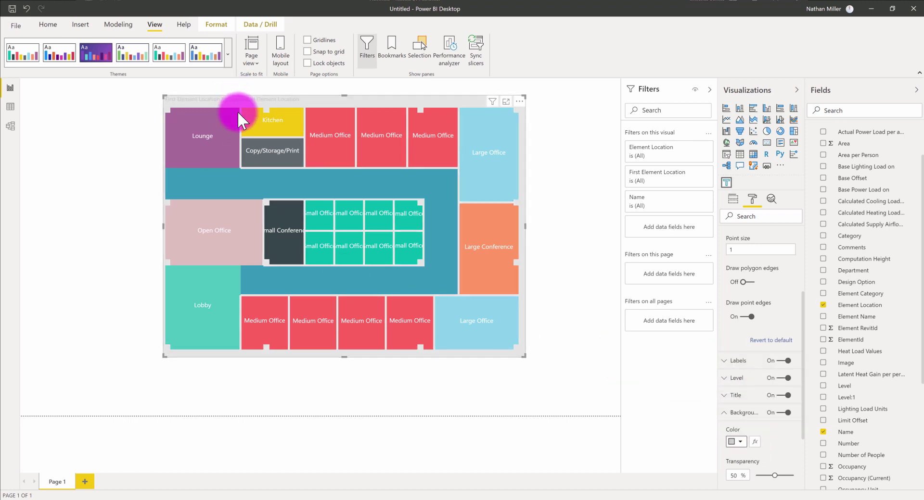
pyautogui.click(275, 187)
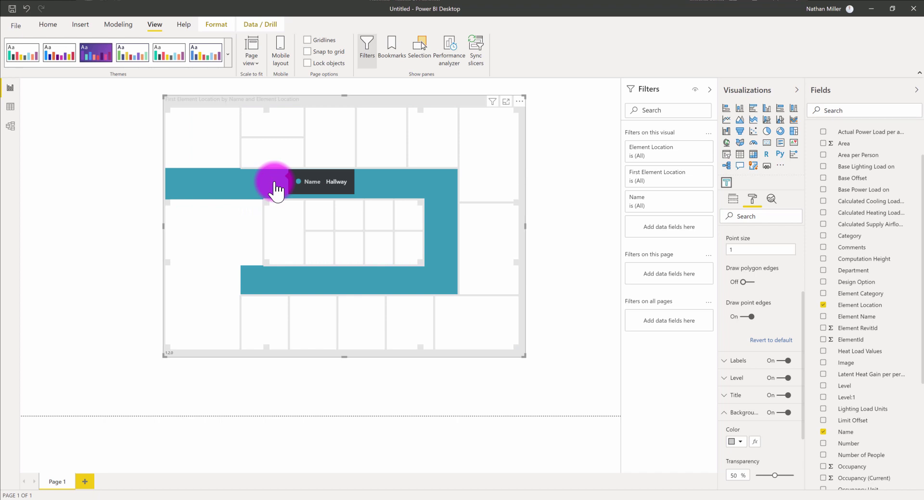
pyautogui.click(275, 187)
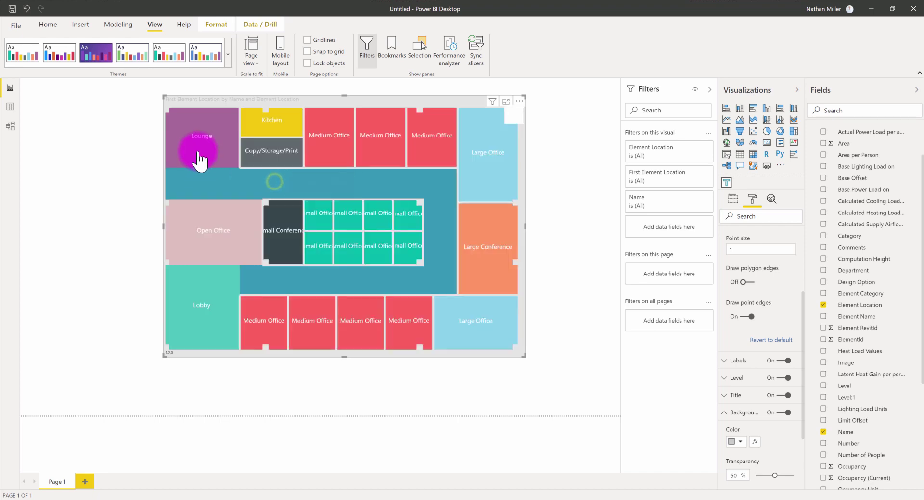
pyautogui.click(205, 160)
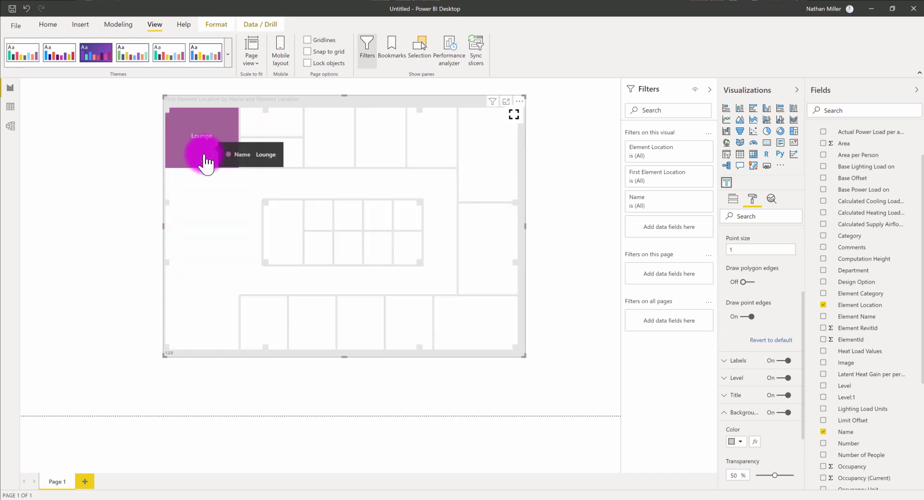
pyautogui.click(204, 157)
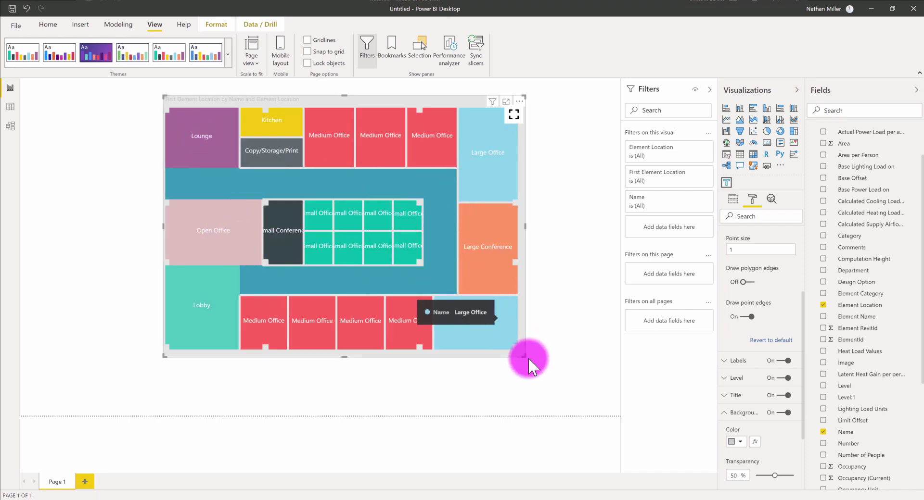
# - Shrink the floor-plan map and move it to the page's left side
pyautogui.moveTo(525, 355); pyautogui.dragTo(437, 302)
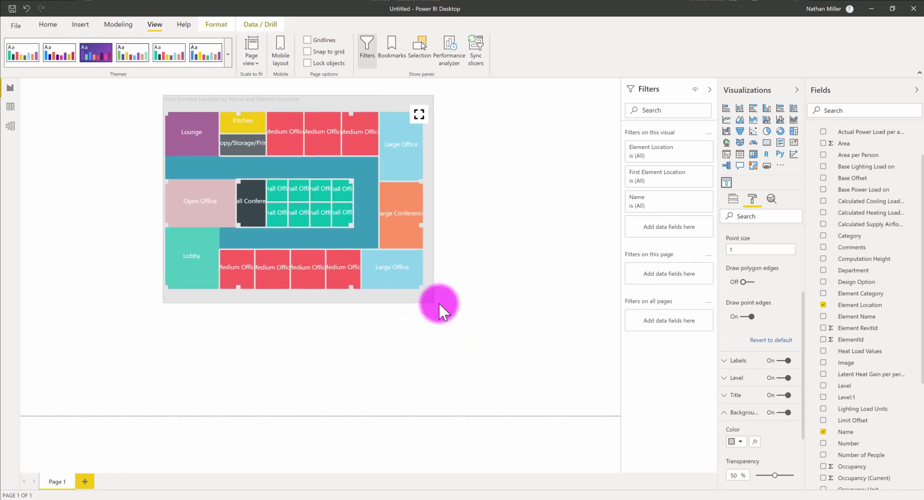
pyautogui.click(319, 98)
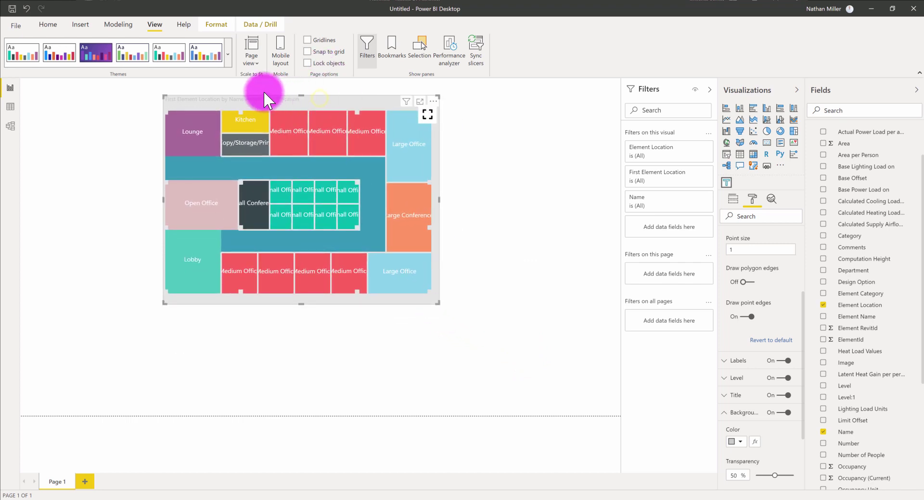
pyautogui.moveTo(223, 90); pyautogui.dragTo(185, 89)
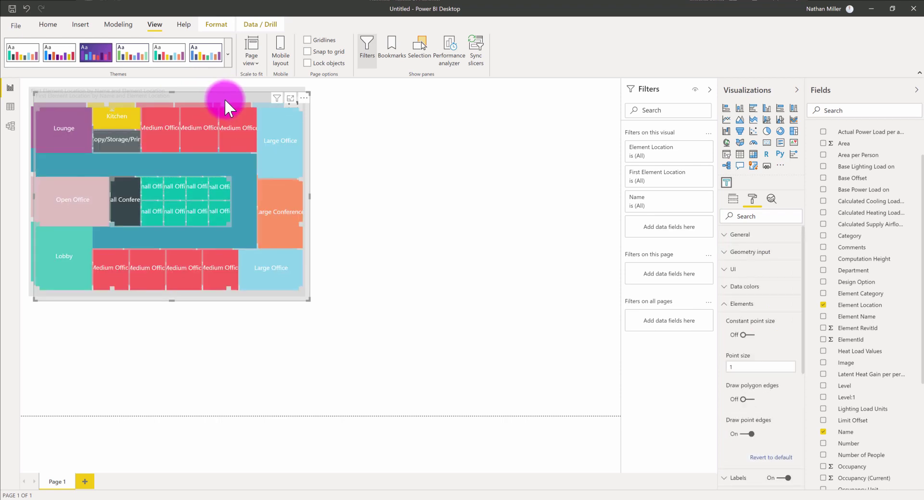
# - Duplicate the map with Ctrl+C/Ctrl+V and place the copy beside the original
pyautogui.hotkey('ctrl', 'c')
pyautogui.hotkey('ctrl', 'v')
pyautogui.moveTo(224, 99); pyautogui.dragTo(514, 92)
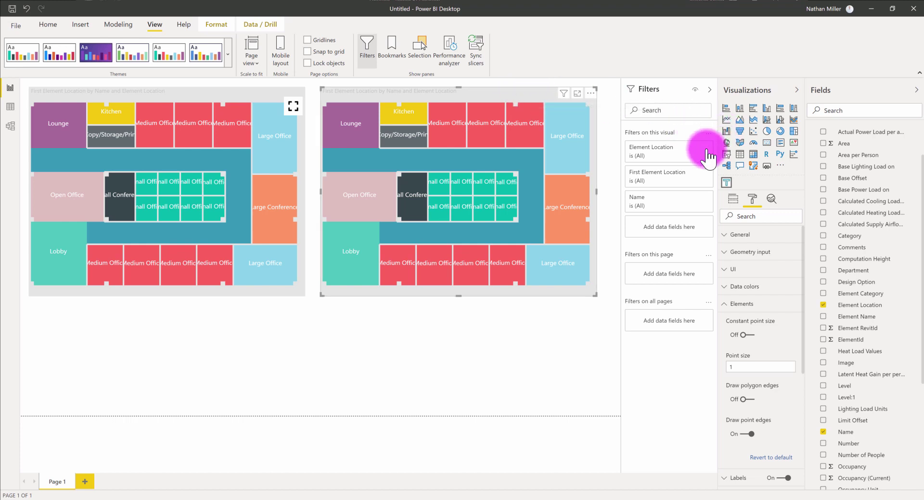
# - Replace Name with Occupancy as the category on the copied floor plan
pyautogui.click(734, 195)
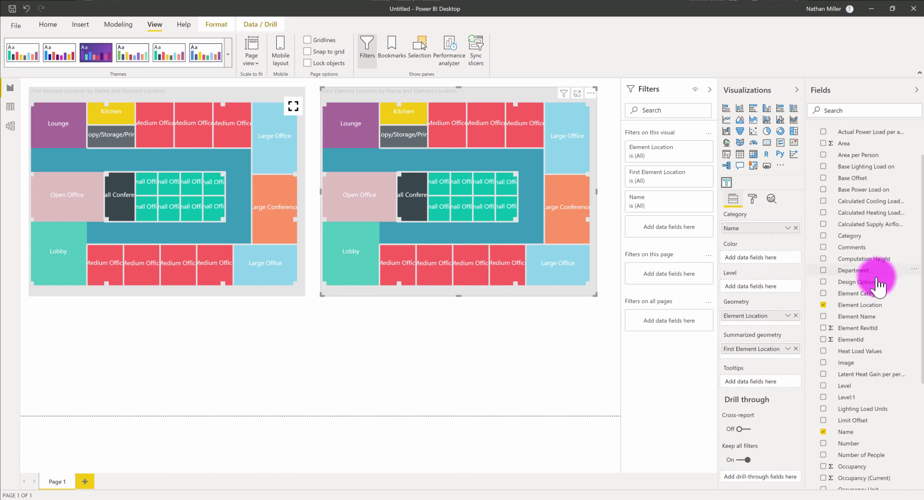
pyautogui.scroll(3, 881, 304)
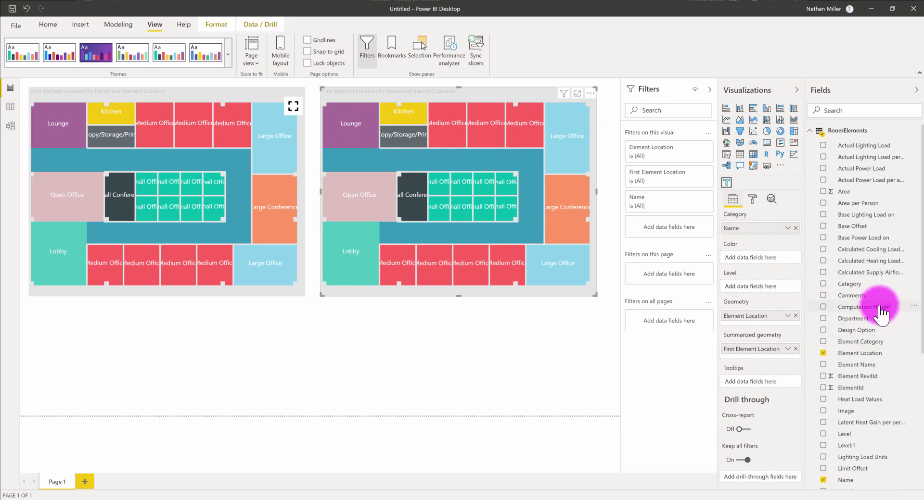
pyautogui.scroll(-1, 883, 316)
pyautogui.scroll(-2, 883, 316)
pyautogui.scroll(-5, 883, 316)
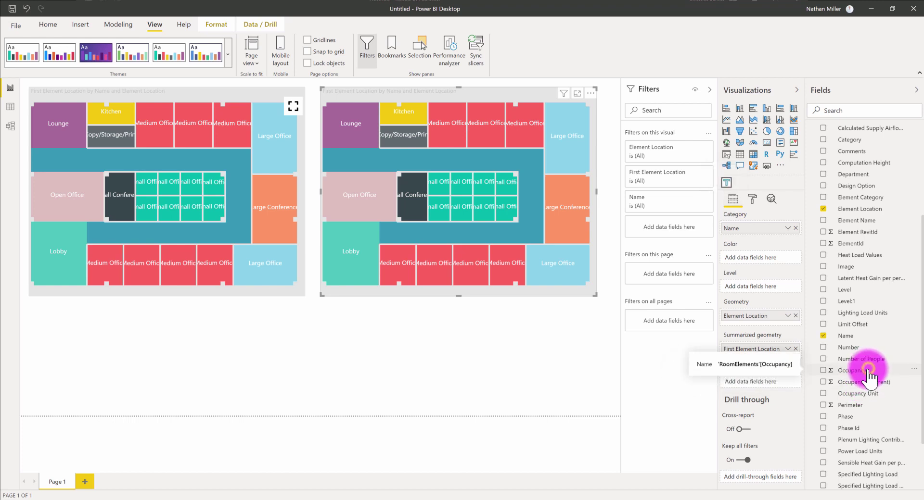
pyautogui.moveTo(868, 372); pyautogui.dragTo(771, 234)
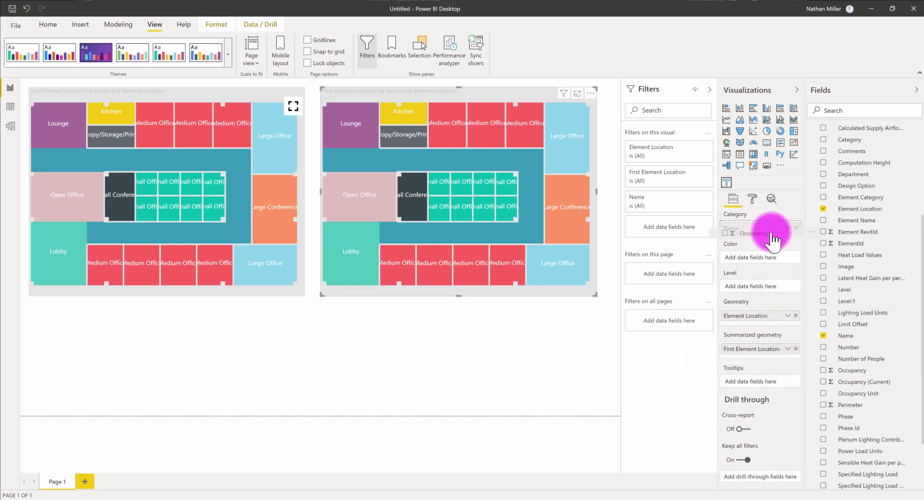
pyautogui.moveTo(772, 238); pyautogui.dragTo(772, 239)
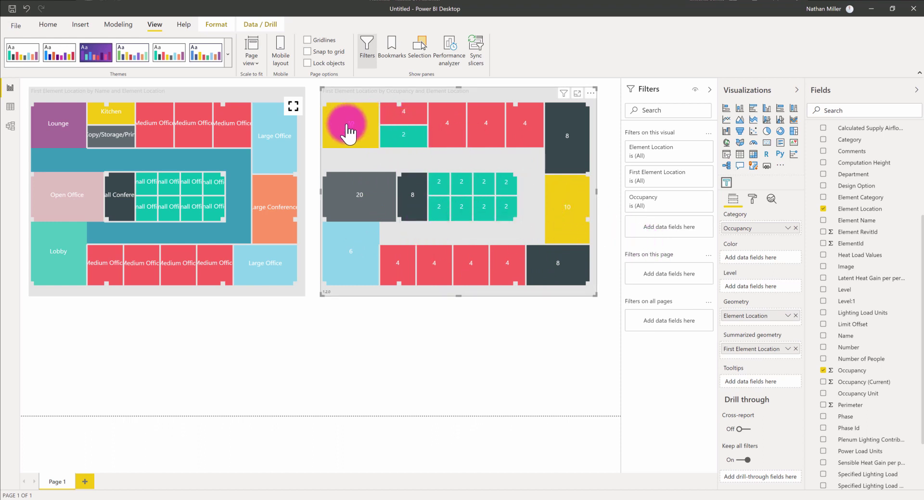
# - Set the occupancy map's data colour style to Single with a light teal fill
pyautogui.click(753, 199)
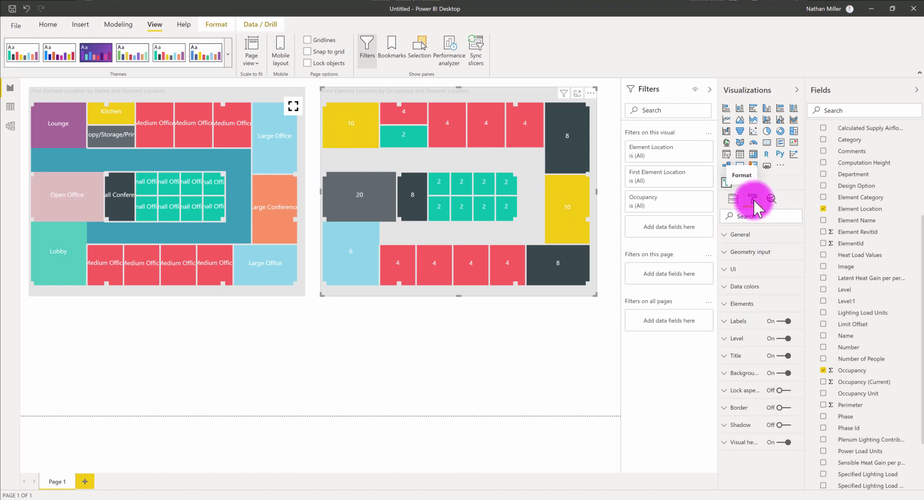
pyautogui.click(734, 287)
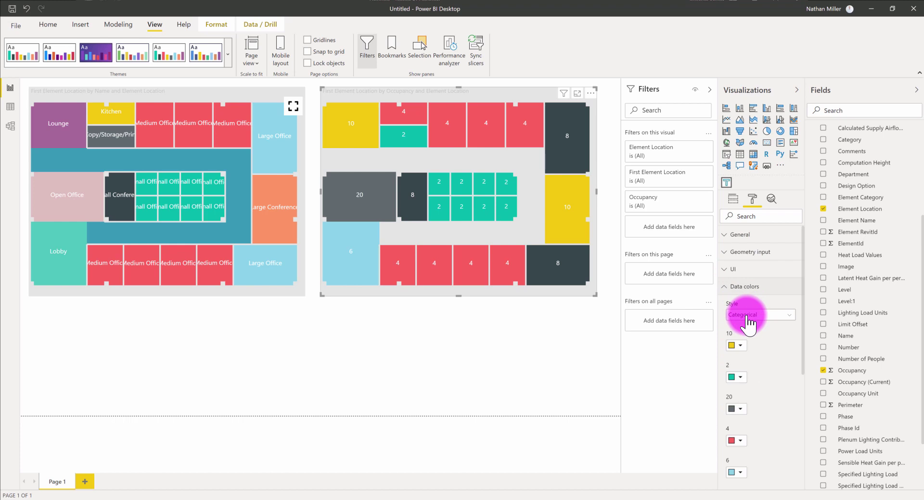
pyautogui.scroll(-1, 751, 351)
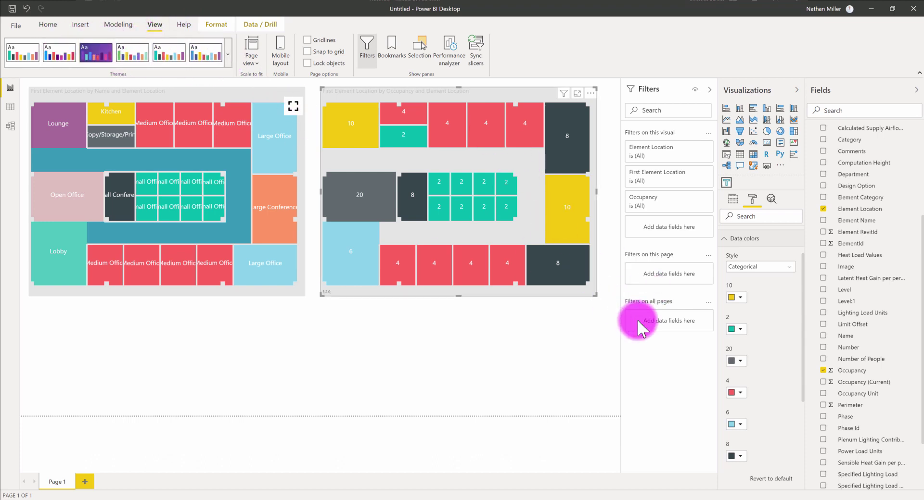
pyautogui.click(764, 267)
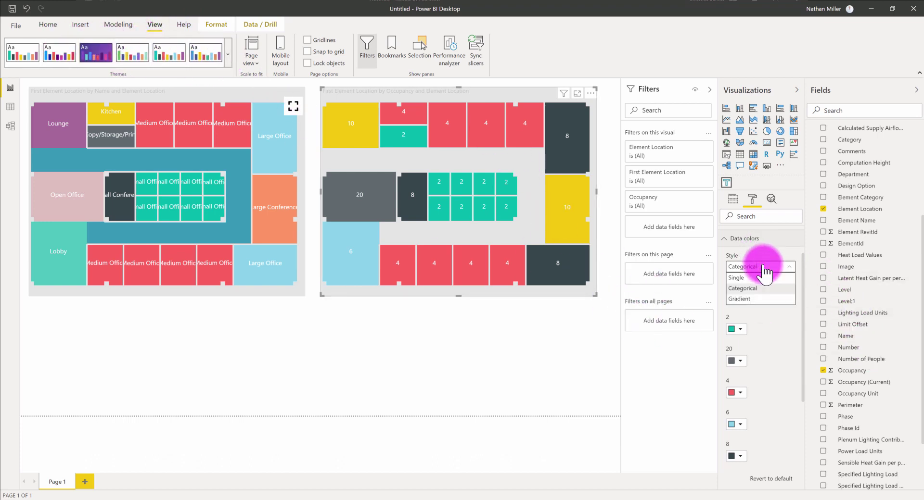
pyautogui.click(763, 278)
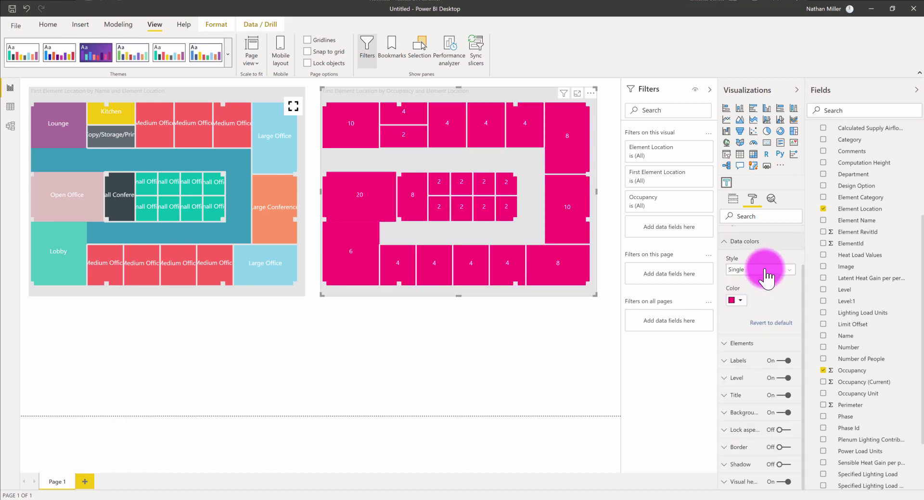
pyautogui.click(736, 300)
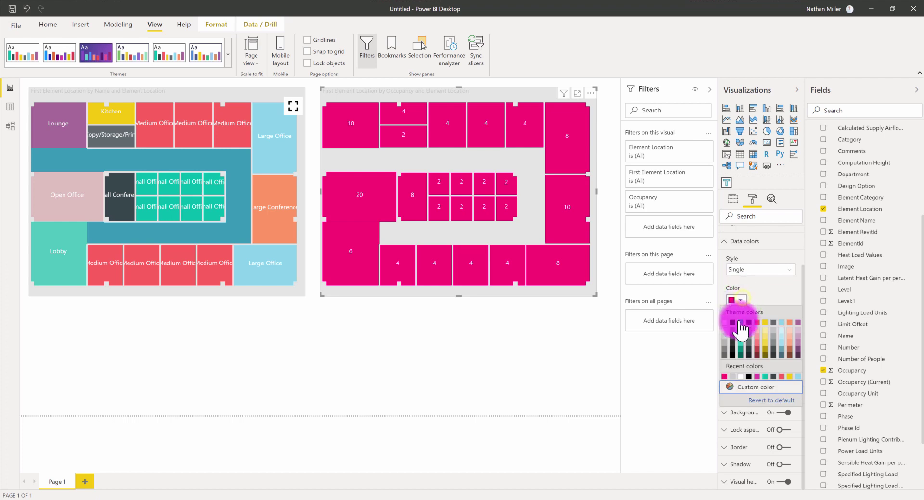
pyautogui.click(740, 335)
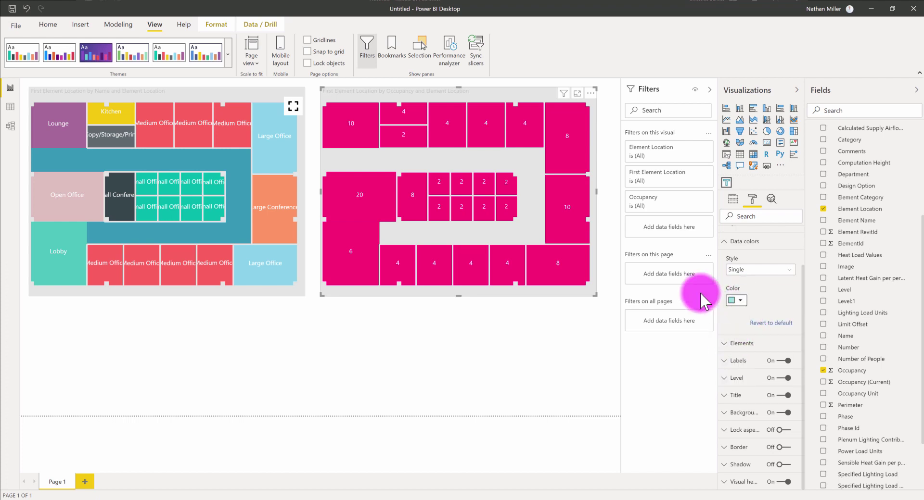
pyautogui.click(751, 272)
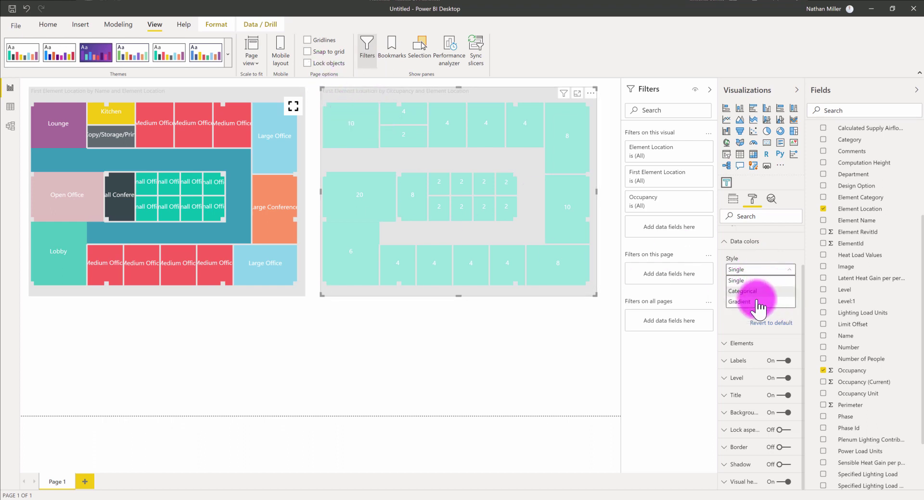
# - Switch the occupancy plan's Data colors style to Gradient, shading rooms by occupancy
pyautogui.click(754, 302)
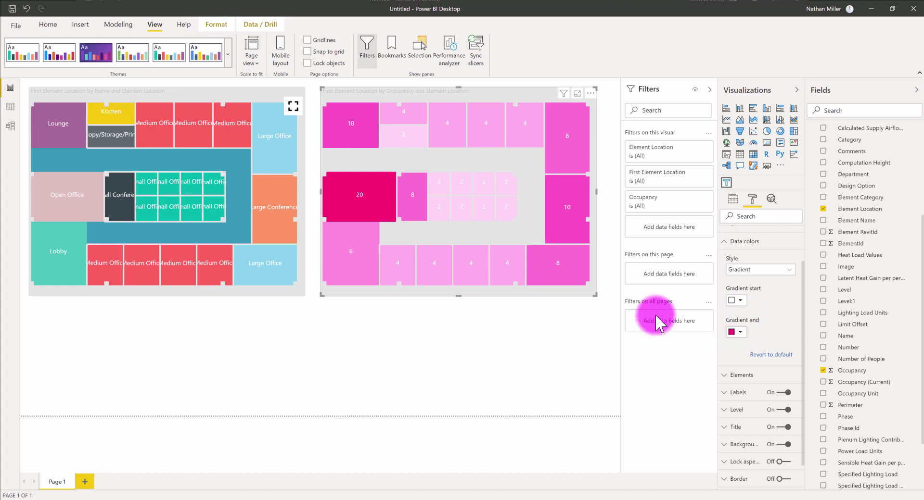
# - Turn on Draw point edges and Draw polygon edges under Elements, and switch Background off
pyautogui.click(724, 376)
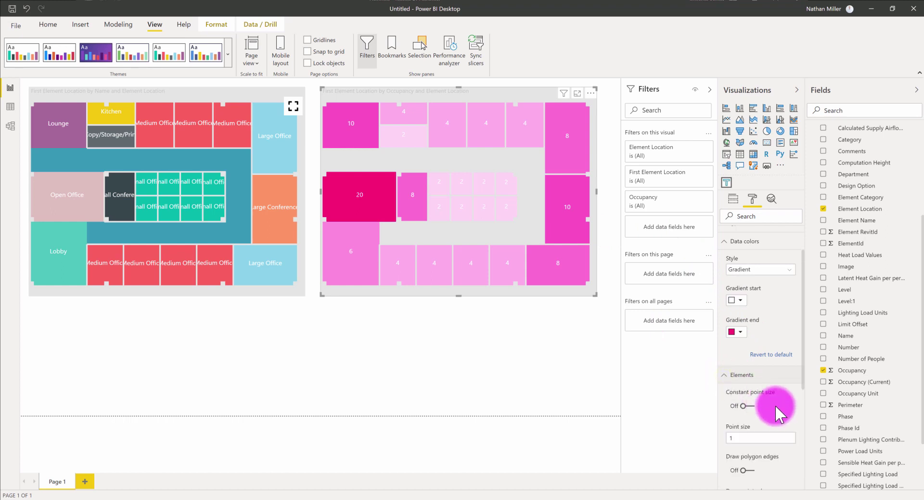
pyautogui.scroll(-1, 765, 404)
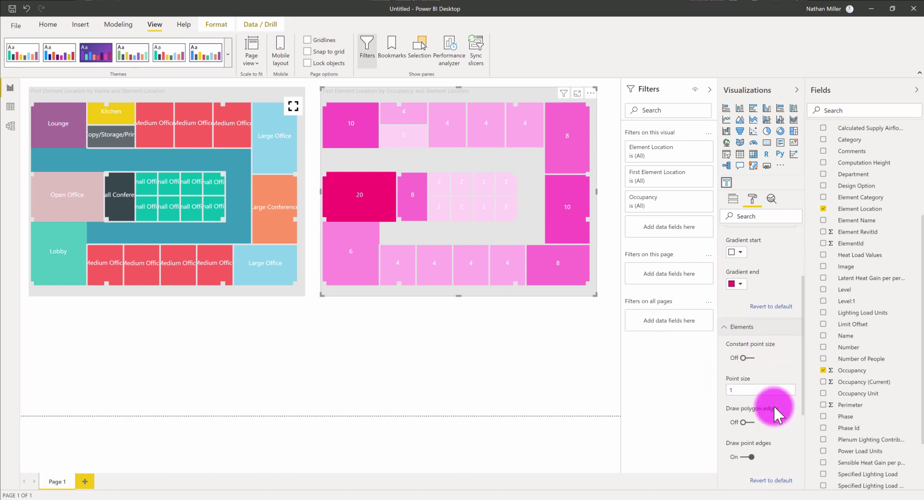
pyautogui.click(749, 458)
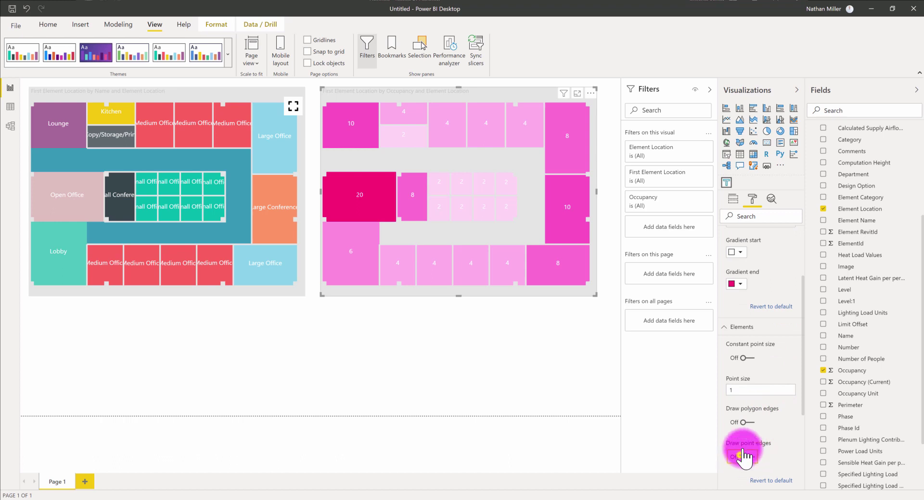
pyautogui.click(746, 423)
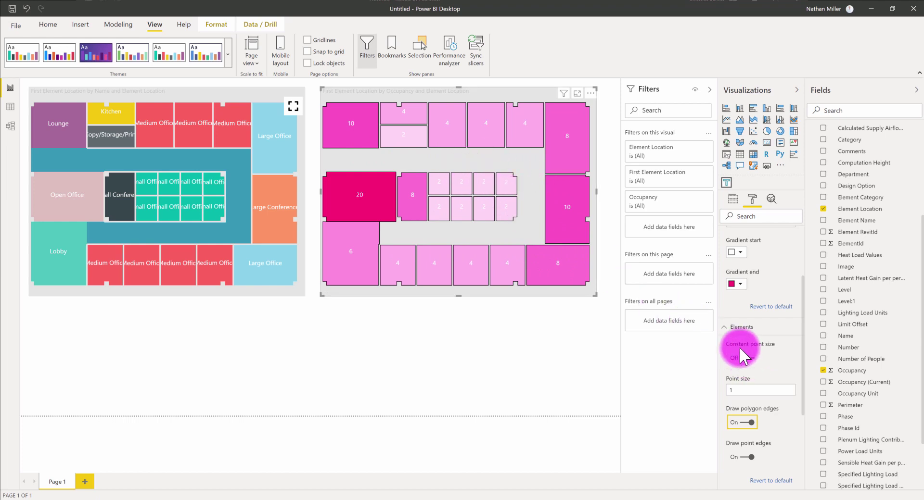
pyautogui.click(725, 332)
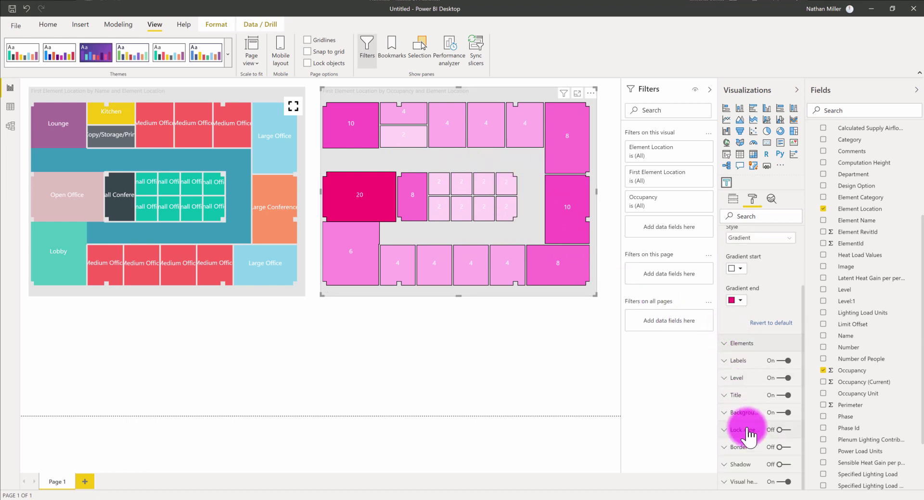
pyautogui.click(784, 412)
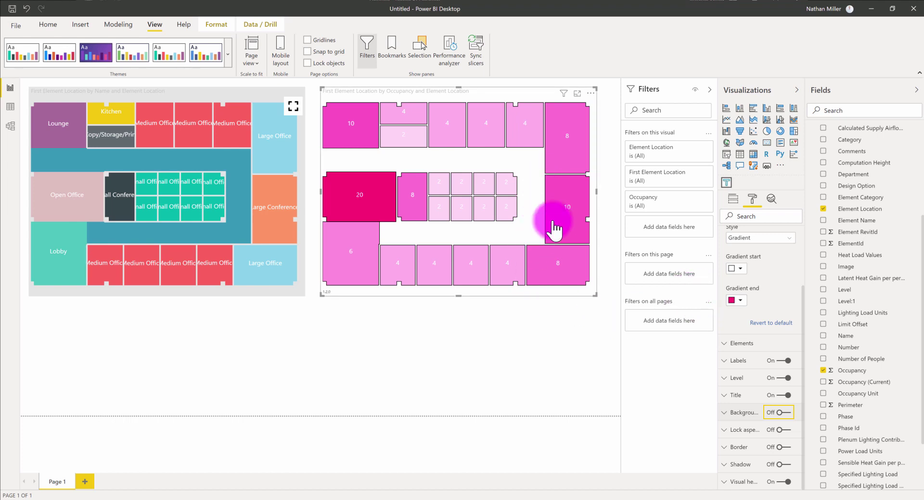
# - Set the gradient to start at white and end at the yellow theme colour
pyautogui.scroll(3, 774, 282)
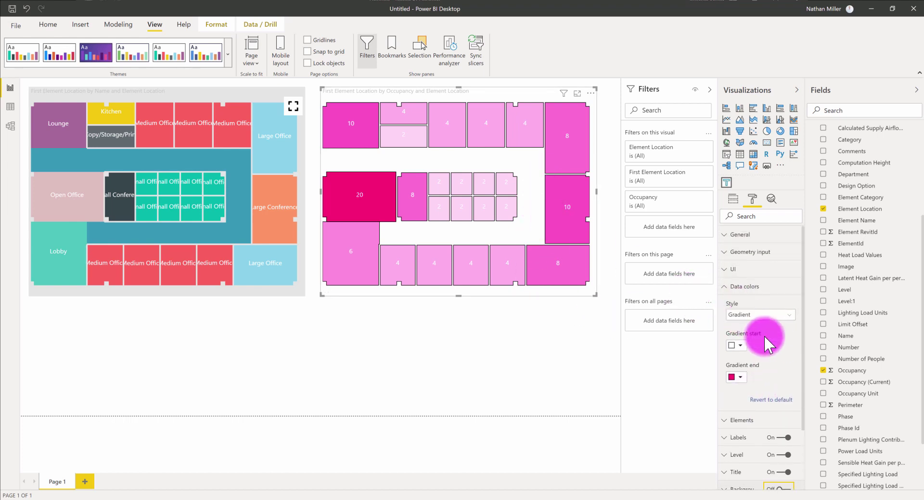
pyautogui.click(741, 346)
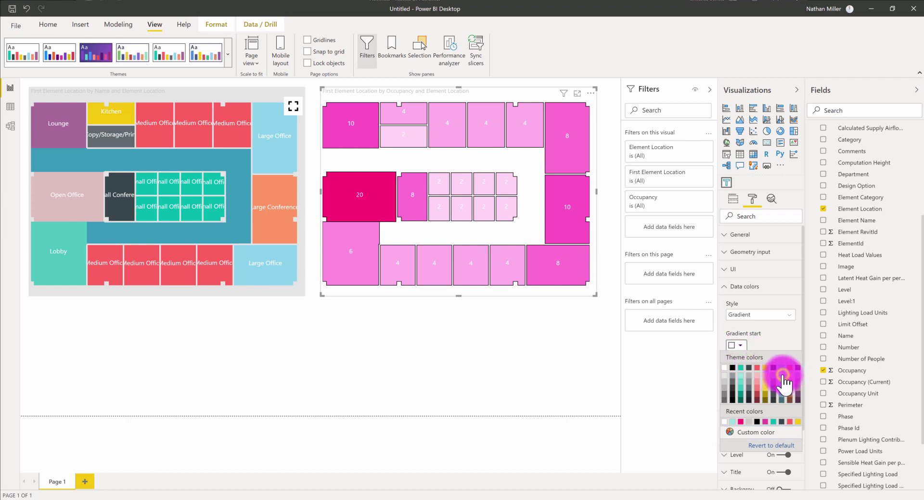
pyautogui.click(783, 380)
pyautogui.click(419, 178)
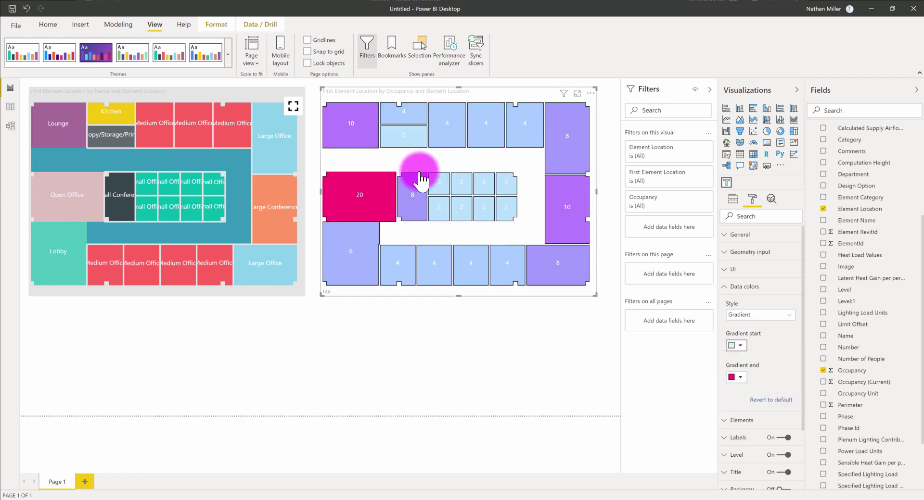
pyautogui.click(739, 378)
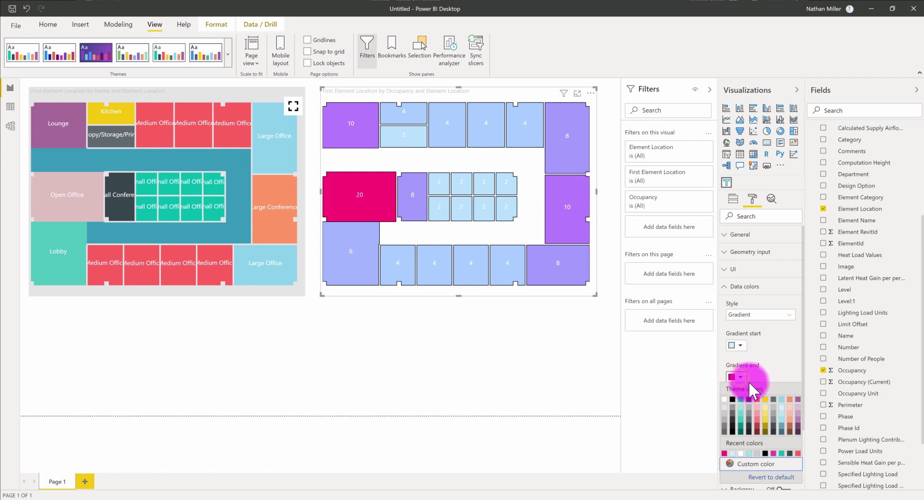
pyautogui.click(764, 401)
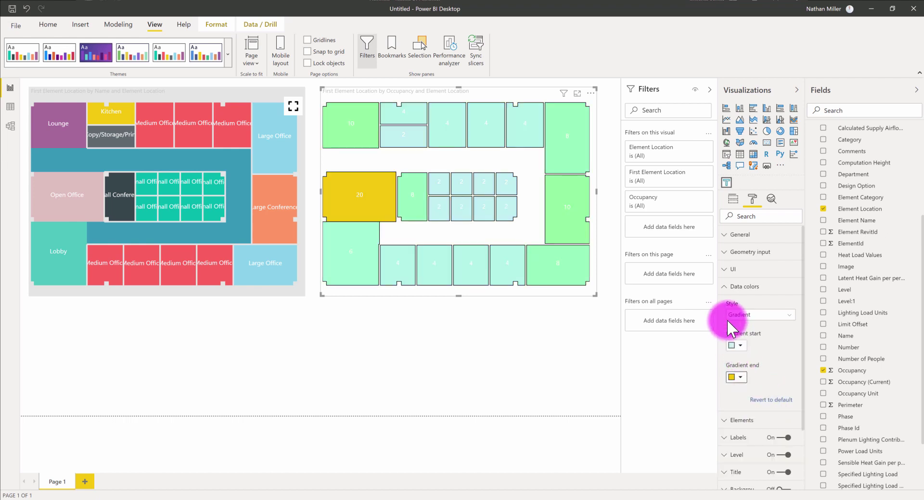
pyautogui.click(736, 345)
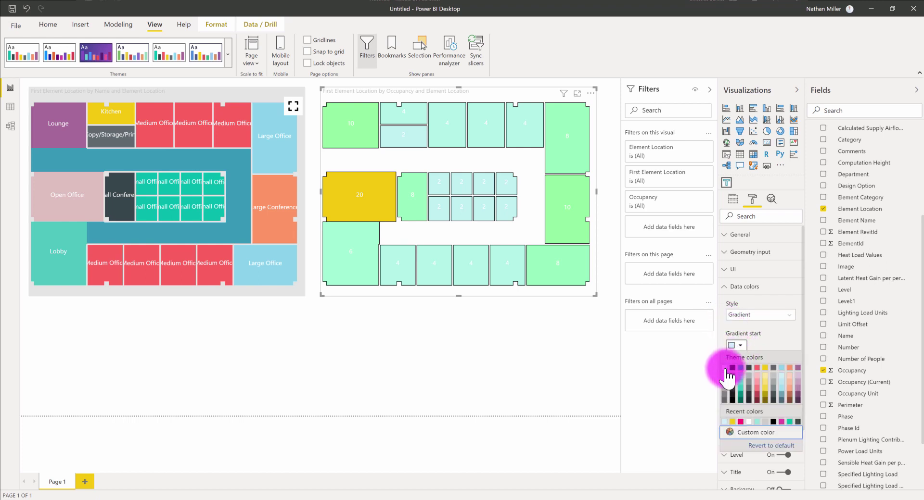
pyautogui.click(724, 368)
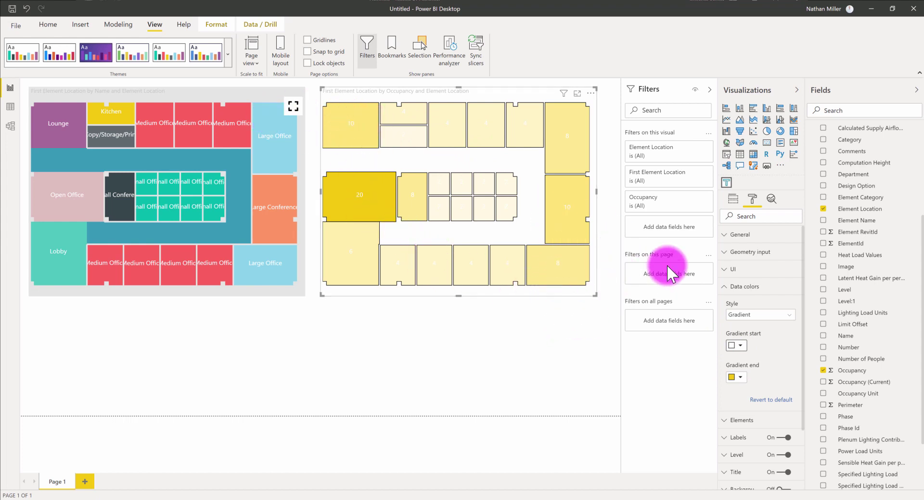
# - Replace Occupancy with Occupancy (Current) in the heat map's Category well
pyautogui.click(732, 199)
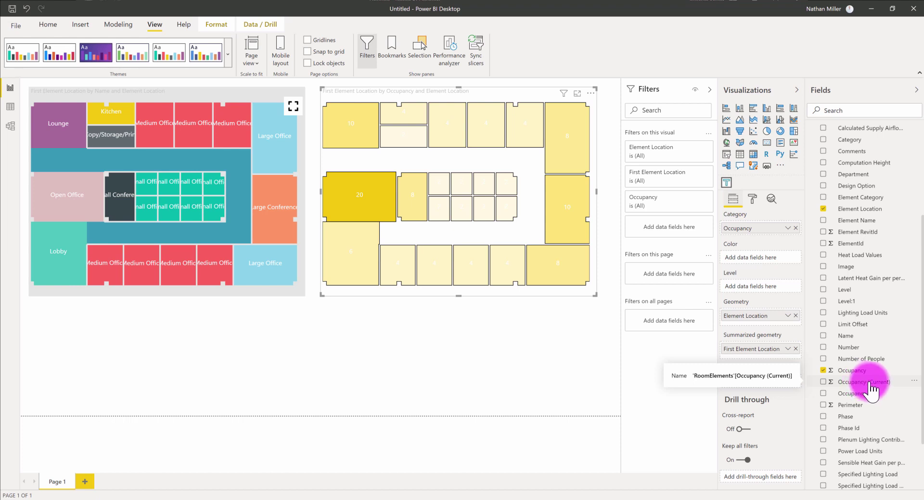
pyautogui.moveTo(883, 385); pyautogui.dragTo(774, 233)
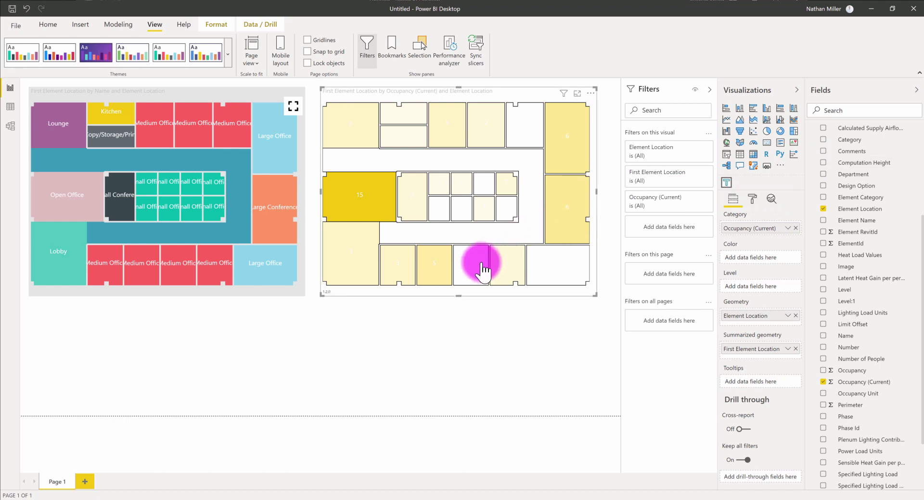
pyautogui.moveTo(477, 270)
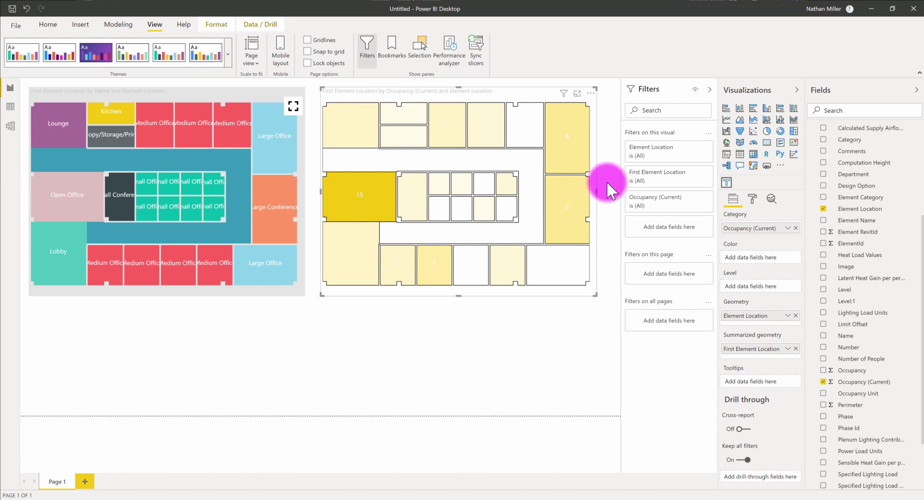
# - Add the Name and Department fields to the occupancy map's Tooltips well
pyautogui.moveTo(567, 234)
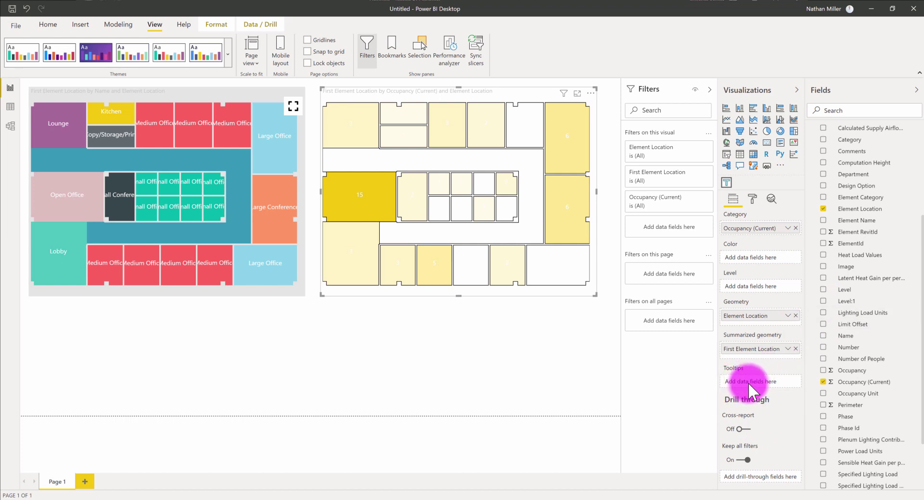
pyautogui.moveTo(560, 211)
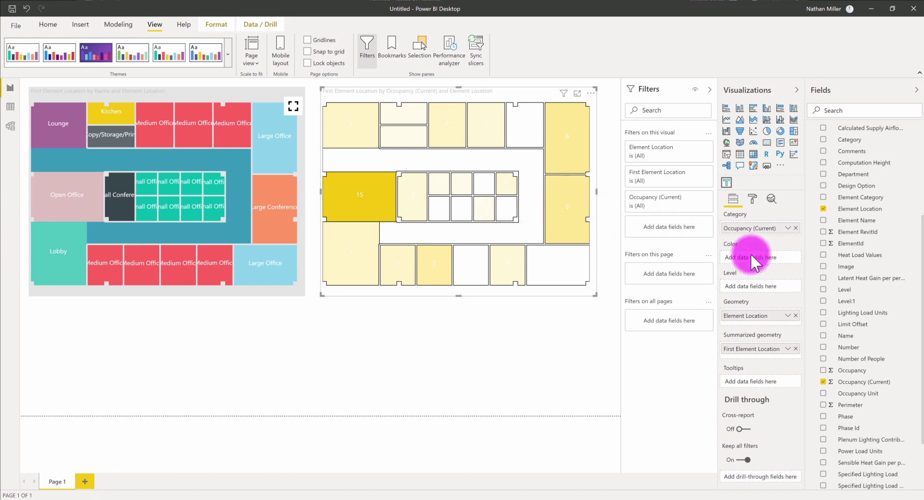
pyautogui.moveTo(852, 338); pyautogui.dragTo(763, 382)
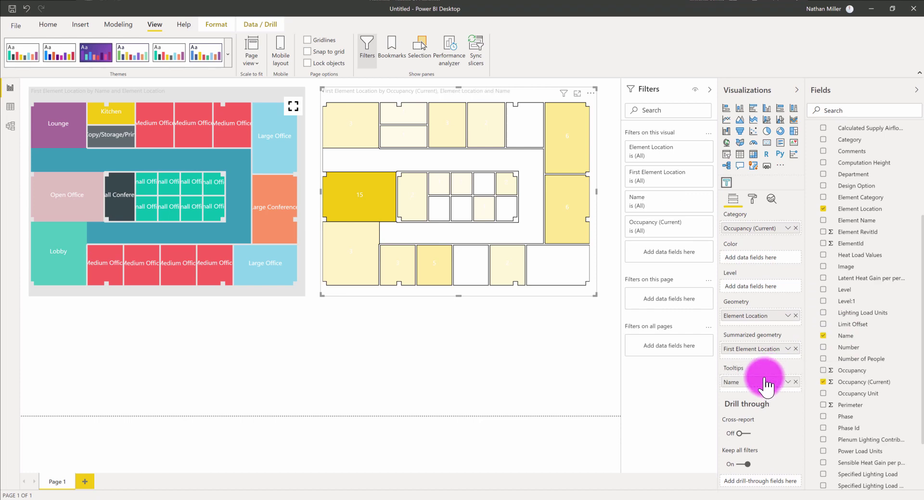
pyautogui.scroll(5, 884, 332)
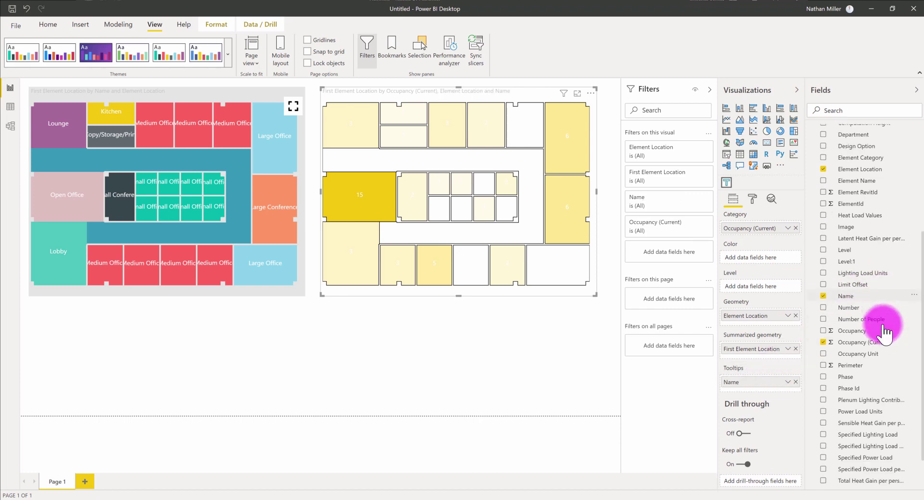
pyautogui.scroll(1, 884, 337)
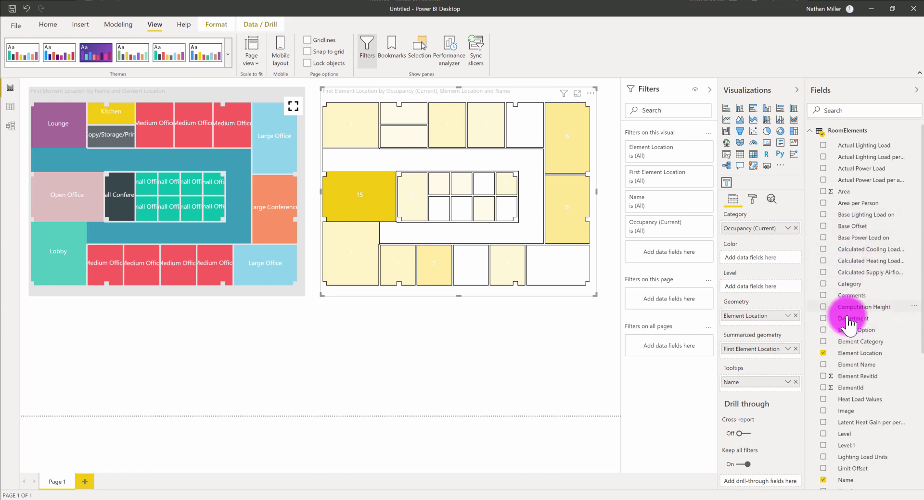
pyautogui.moveTo(847, 320); pyautogui.dragTo(757, 388)
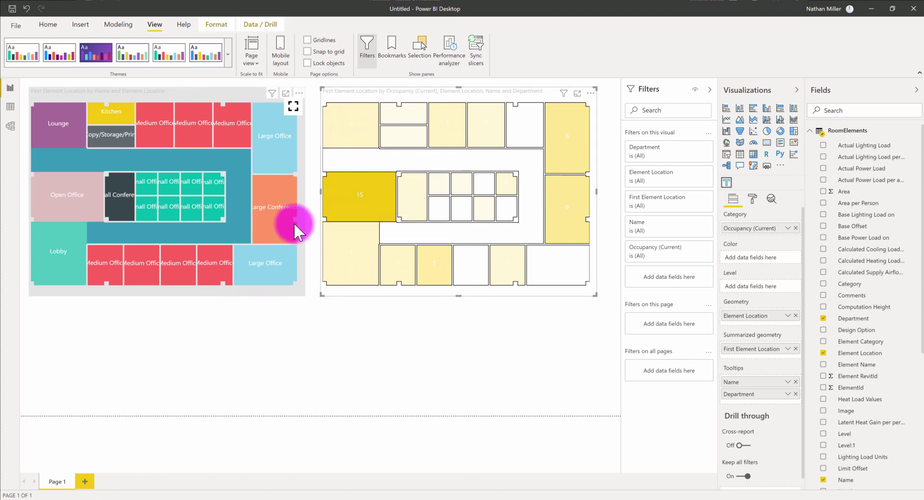
# - Test cross-highlighting on the Large Conference and Large Office rooms in the left plan, then clear it
pyautogui.click(278, 238)
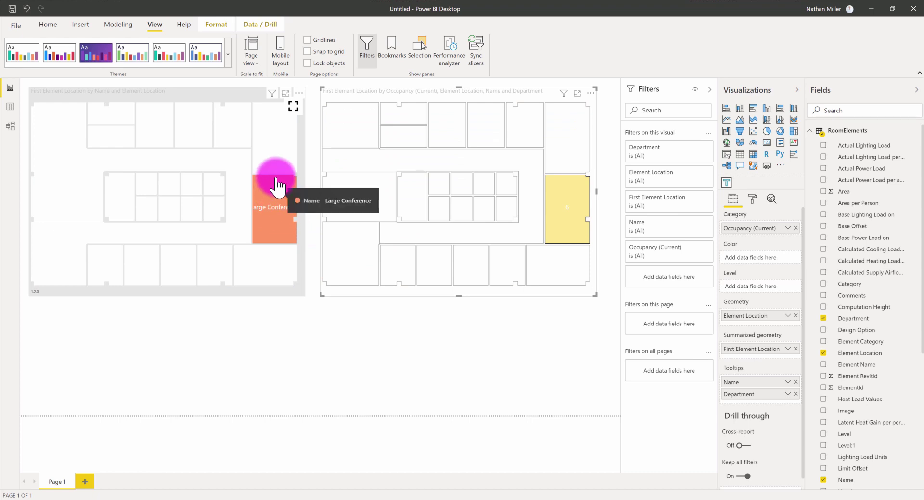
pyautogui.moveTo(270, 157)
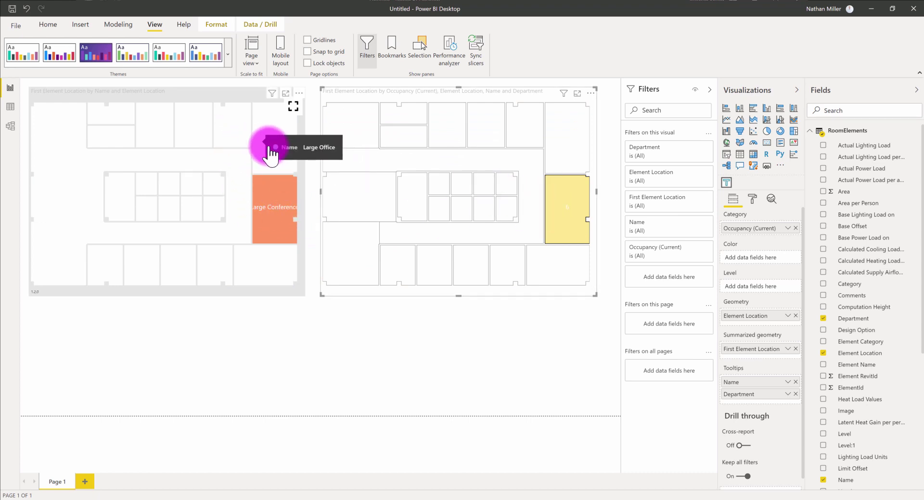
pyautogui.click(268, 159)
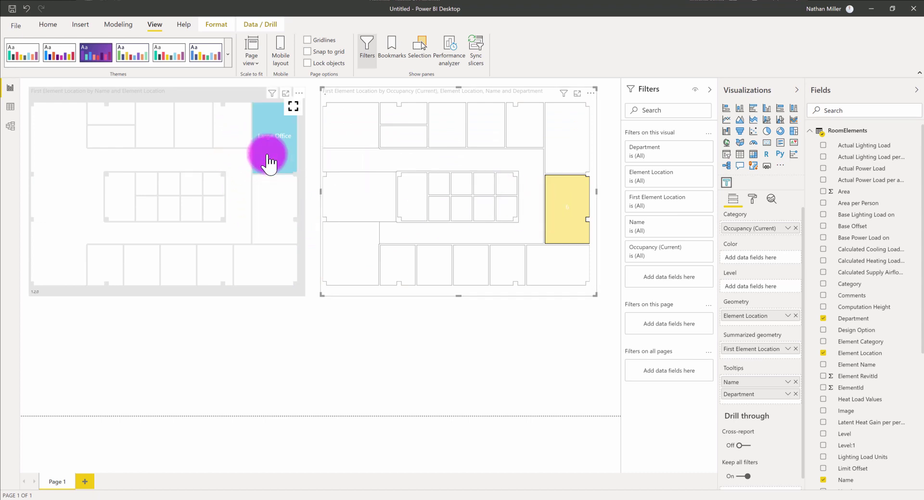
pyautogui.click(225, 135)
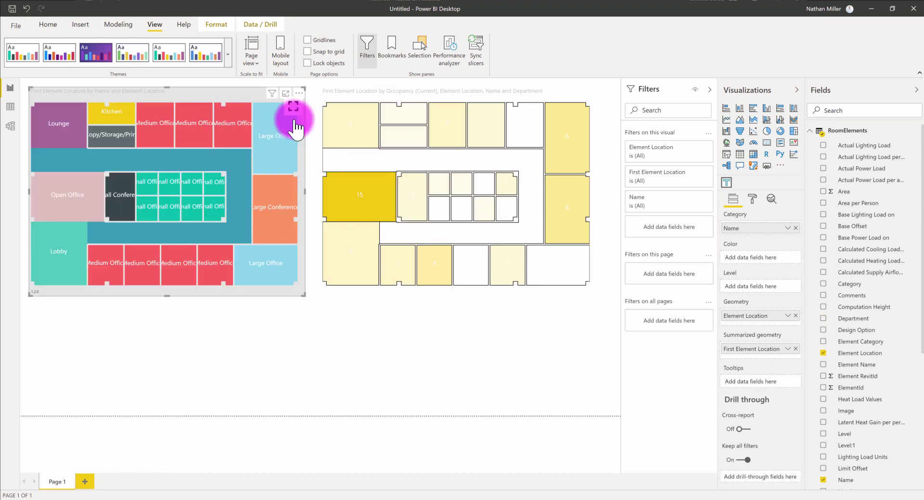
pyautogui.click(165, 294)
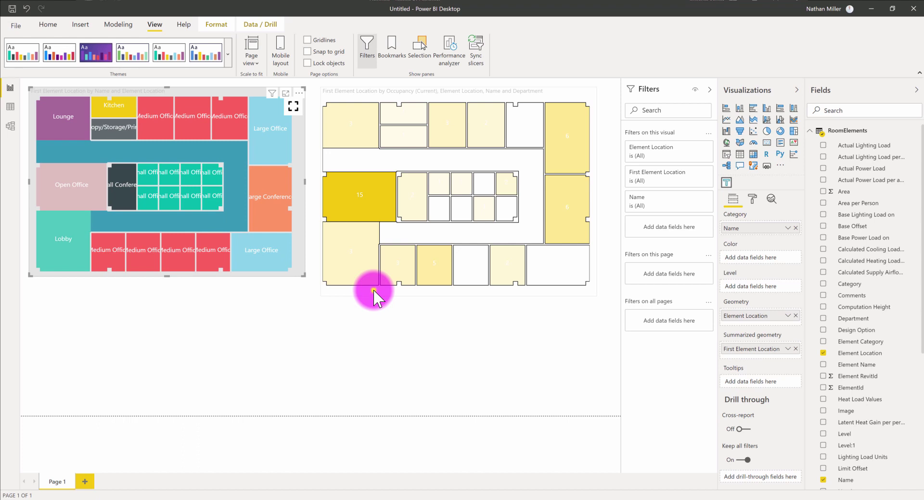
# - Drag the occupancy plan's bottom edge up to match the left plan's height
pyautogui.click(451, 294)
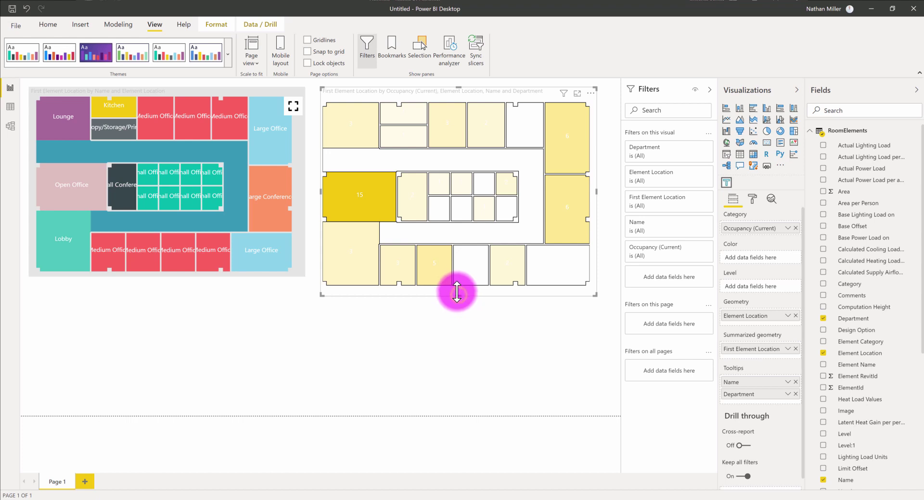
pyautogui.moveTo(456, 293); pyautogui.dragTo(454, 276)
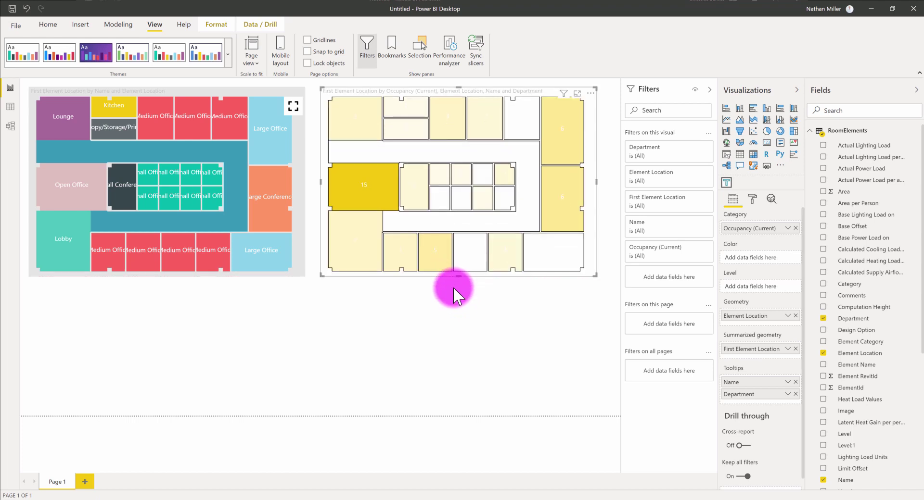
pyautogui.click(475, 320)
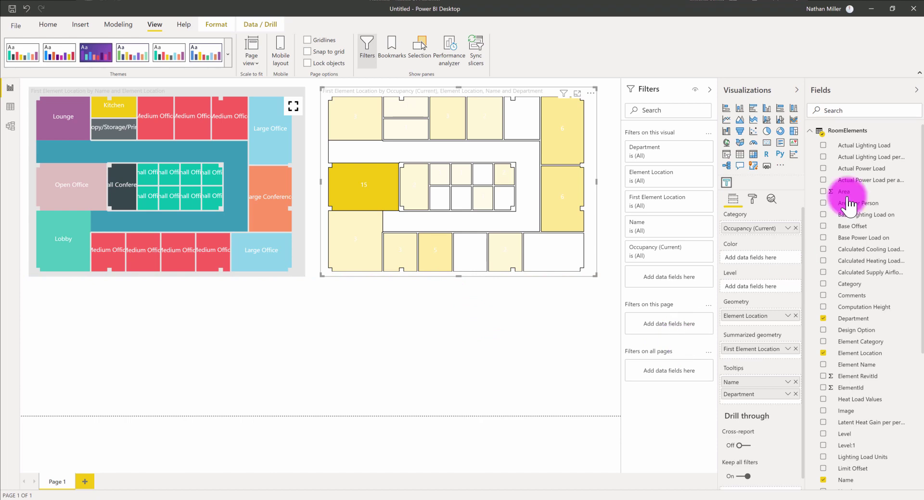
# - Add a donut chart with Department as Legend and Area as Values
pyautogui.click(780, 132)
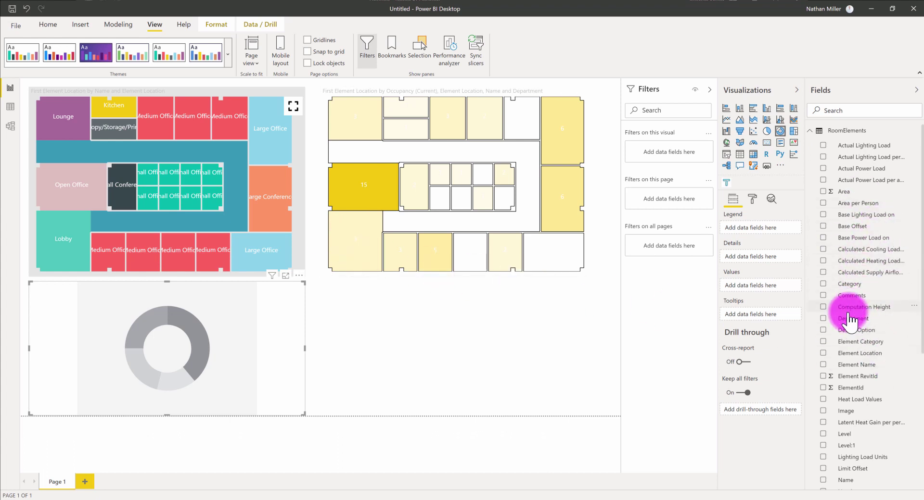
pyautogui.moveTo(850, 320); pyautogui.dragTo(757, 233)
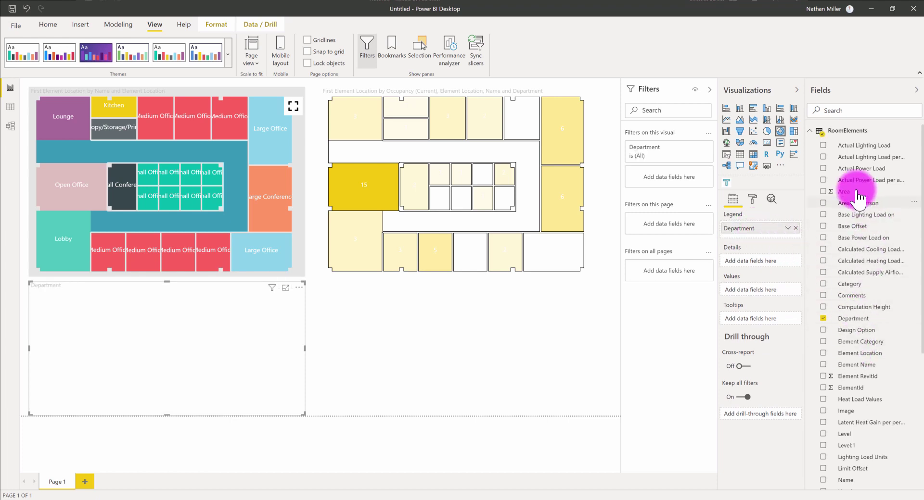
pyautogui.moveTo(850, 192); pyautogui.dragTo(752, 301)
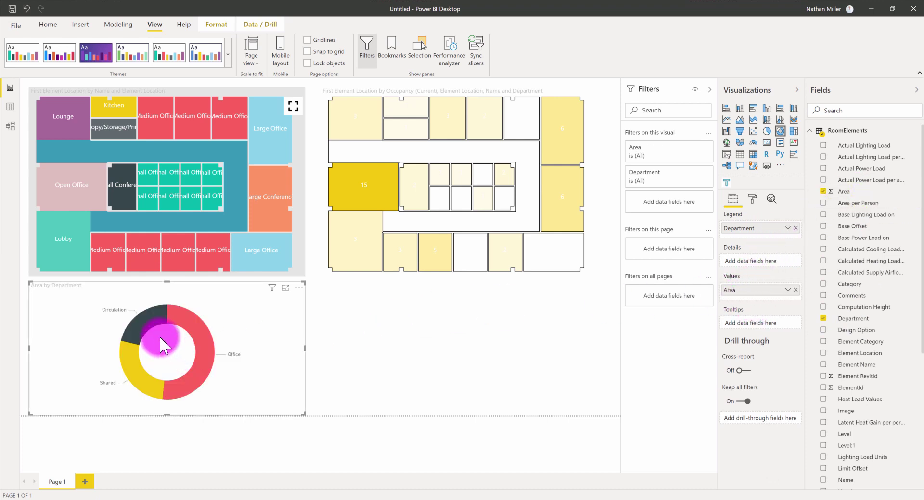
pyautogui.click(201, 339)
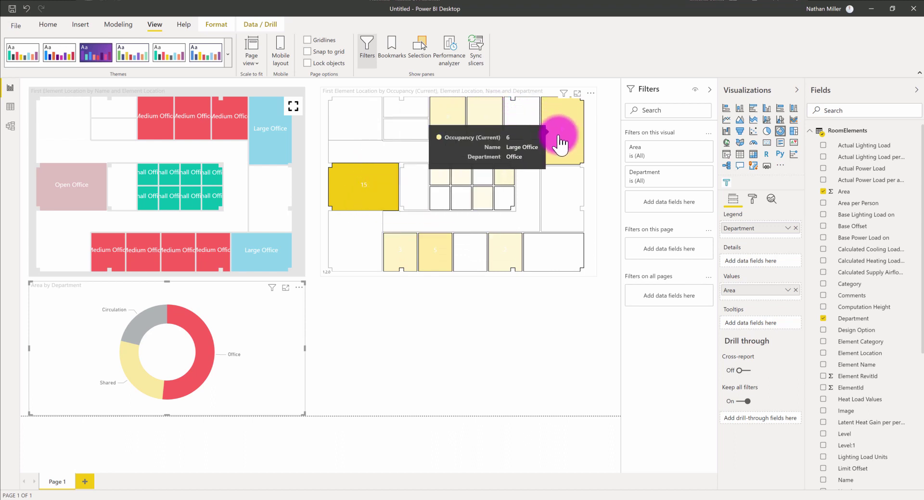
pyautogui.click(205, 336)
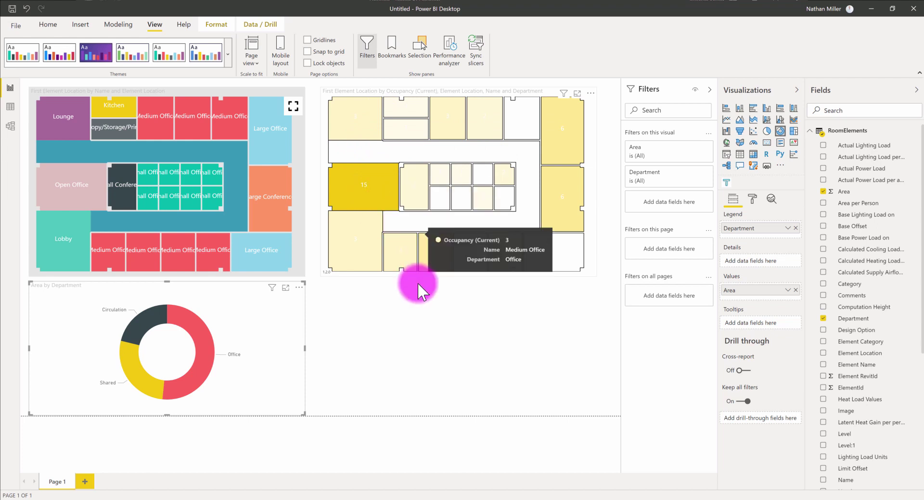
pyautogui.click(464, 305)
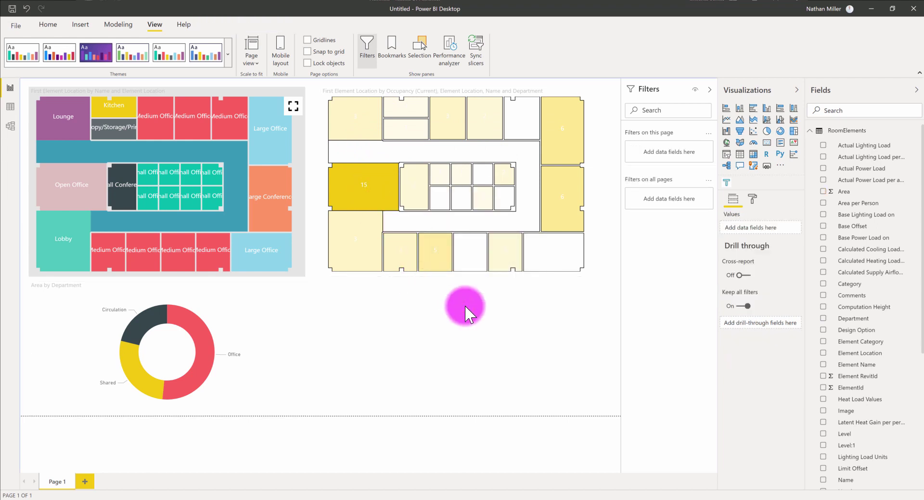